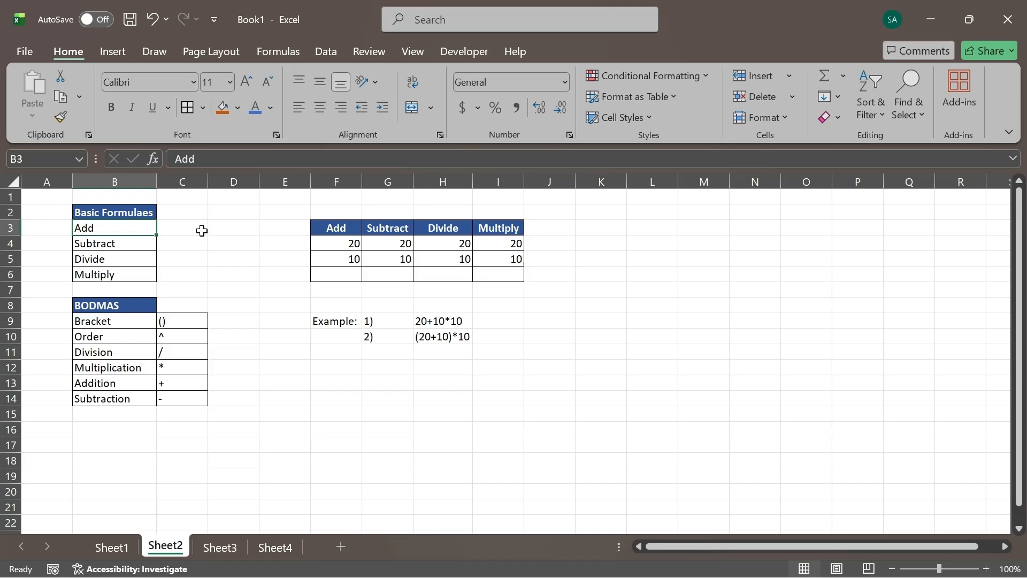
# - Enter the addition formula =12+13 in cell C3 beside the Add label
pyautogui.click(182, 231)
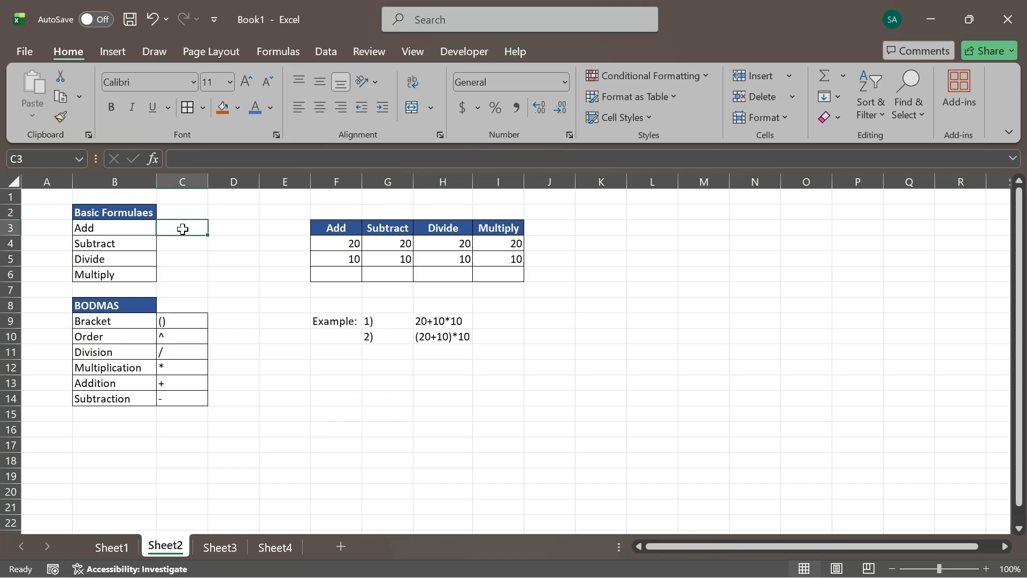
pyautogui.doubleClick(184, 228)
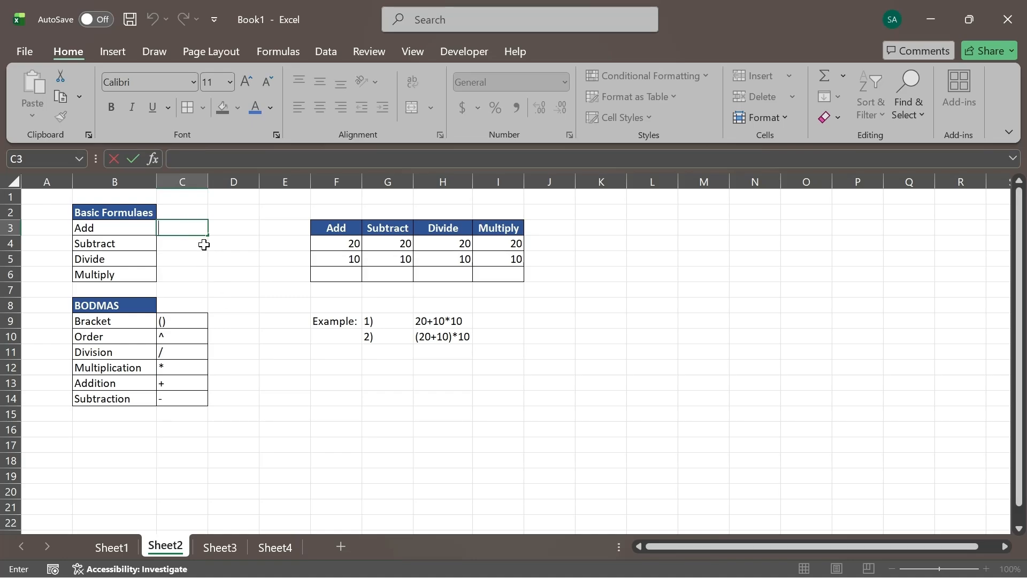
pyautogui.click(181, 242)
pyautogui.click(182, 228)
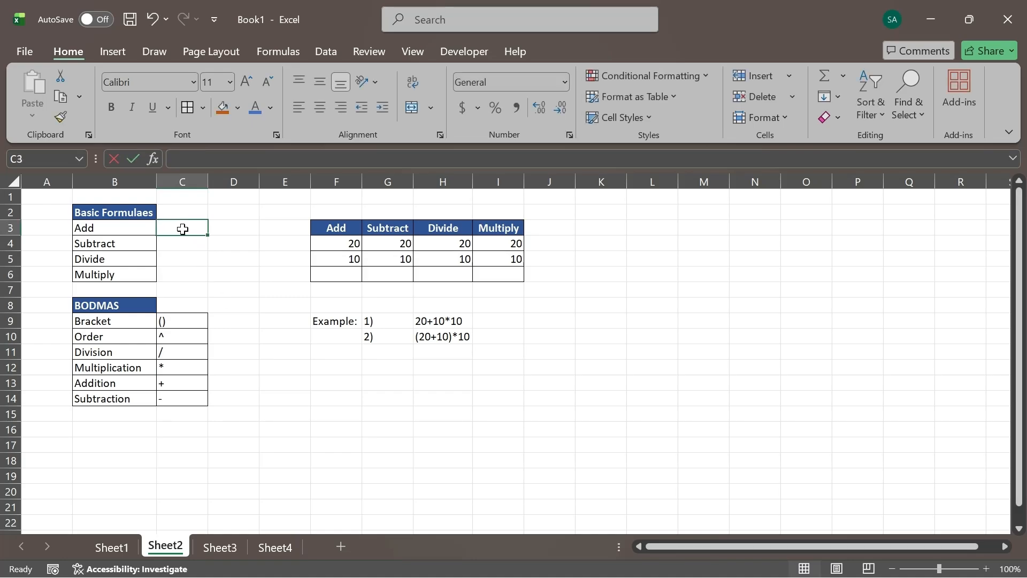
pyautogui.doubleClick(182, 229)
pyautogui.write('=')
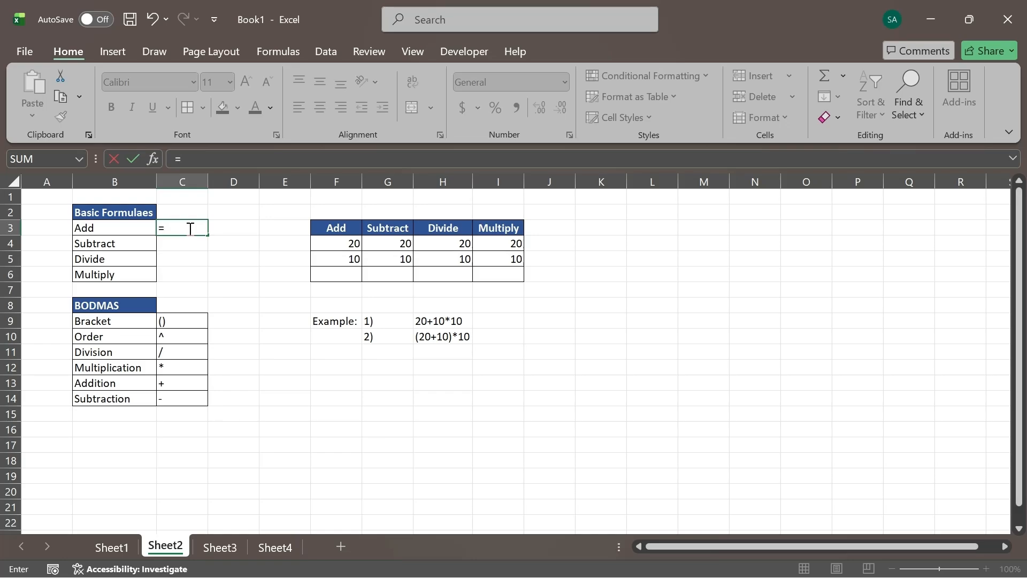
pyautogui.write('12+13')
pyautogui.press('Return')
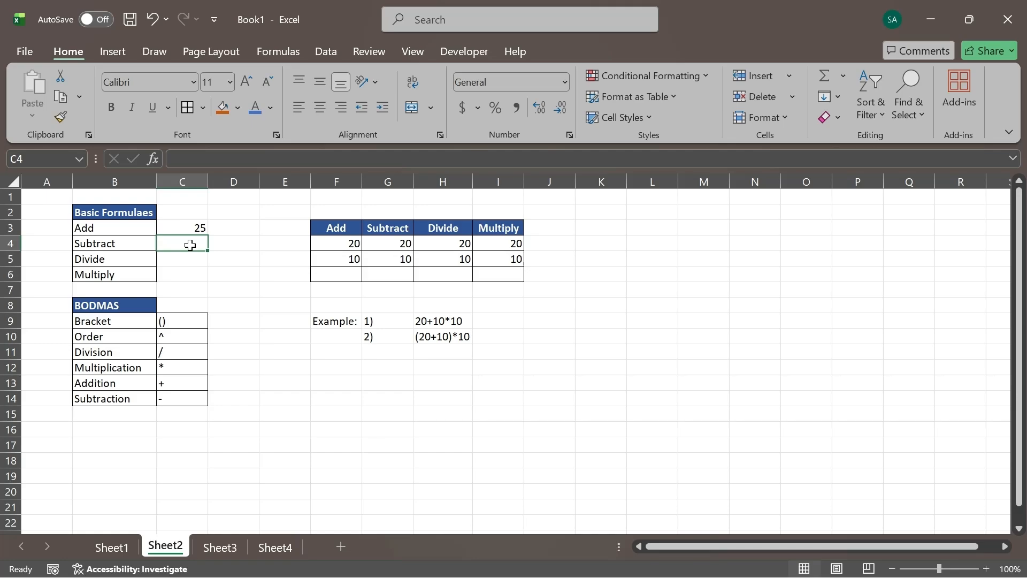
# - Enter the subtraction formula =10-4 in cell C4 beside the Subtract label
pyautogui.write('=')
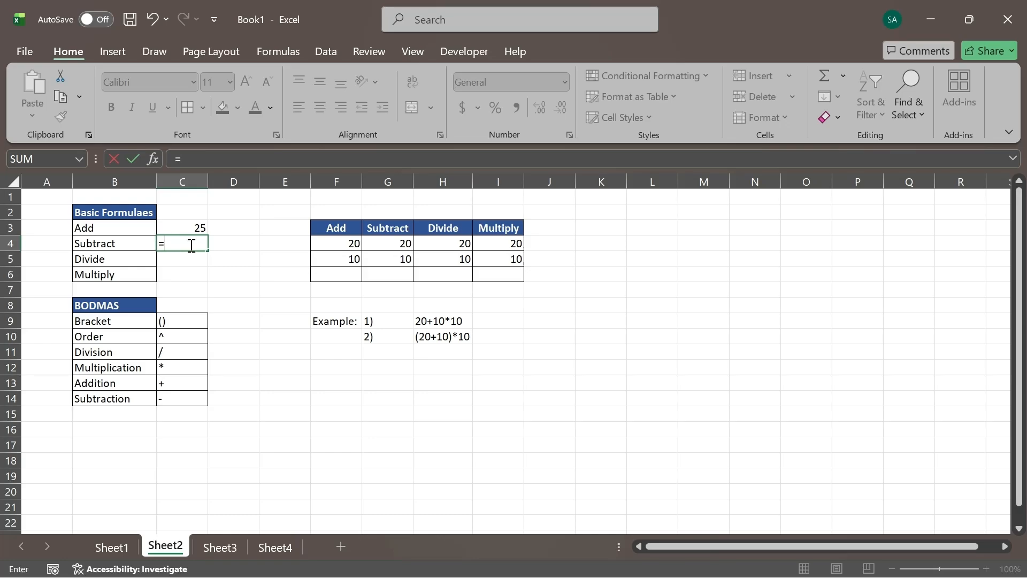
pyautogui.write('10-4')
pyautogui.press('Return')
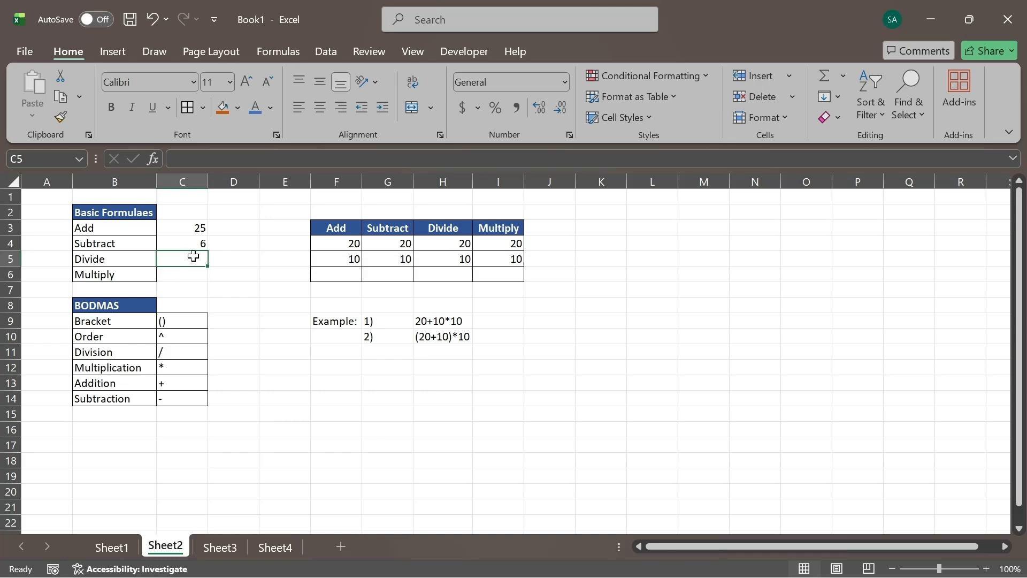
# - Enter the division formula =20/3 in cell C5 beside the Divide label
pyautogui.write('=')
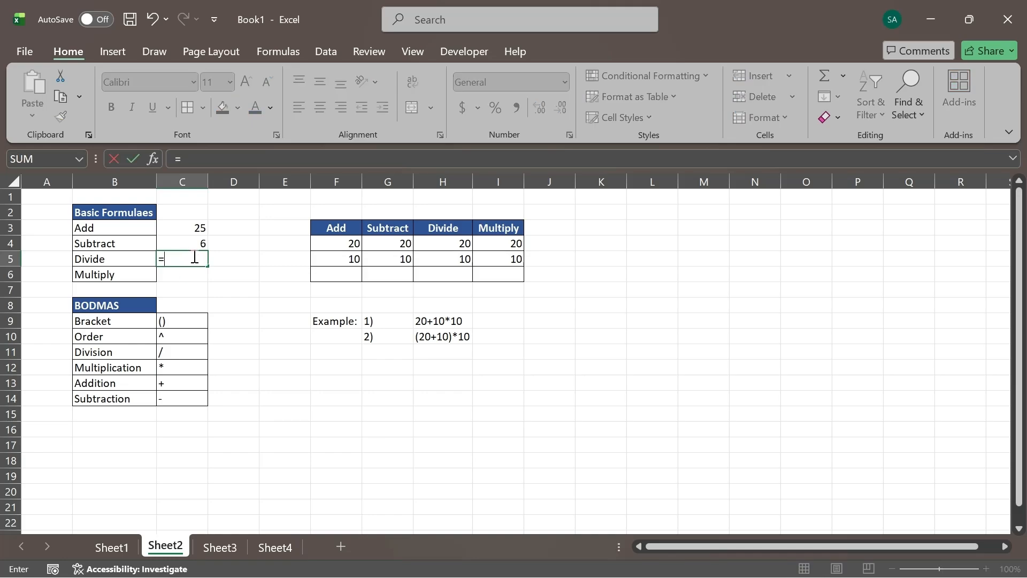
pyautogui.write('20/3')
pyautogui.press('Return')
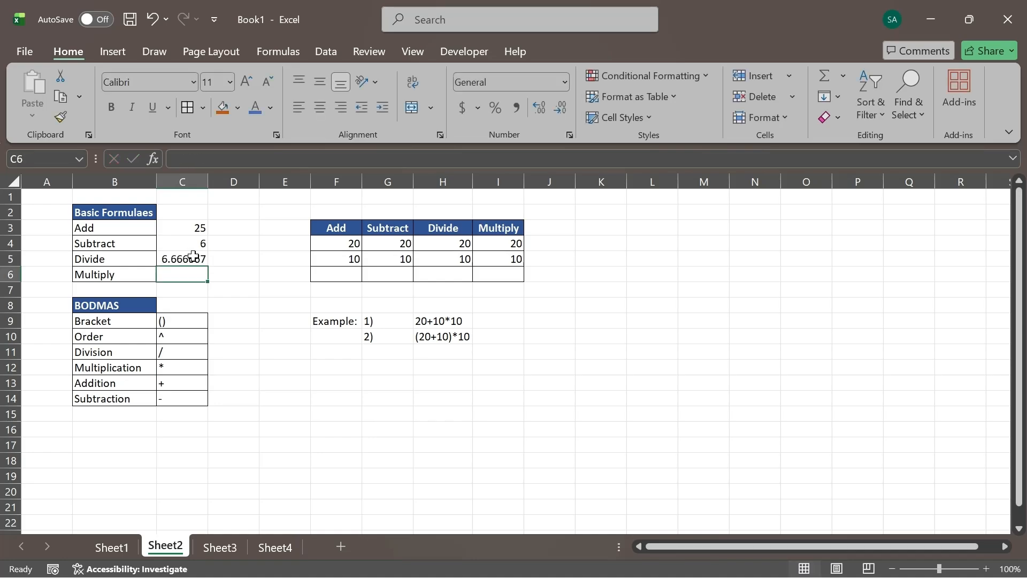
pyautogui.click(181, 254)
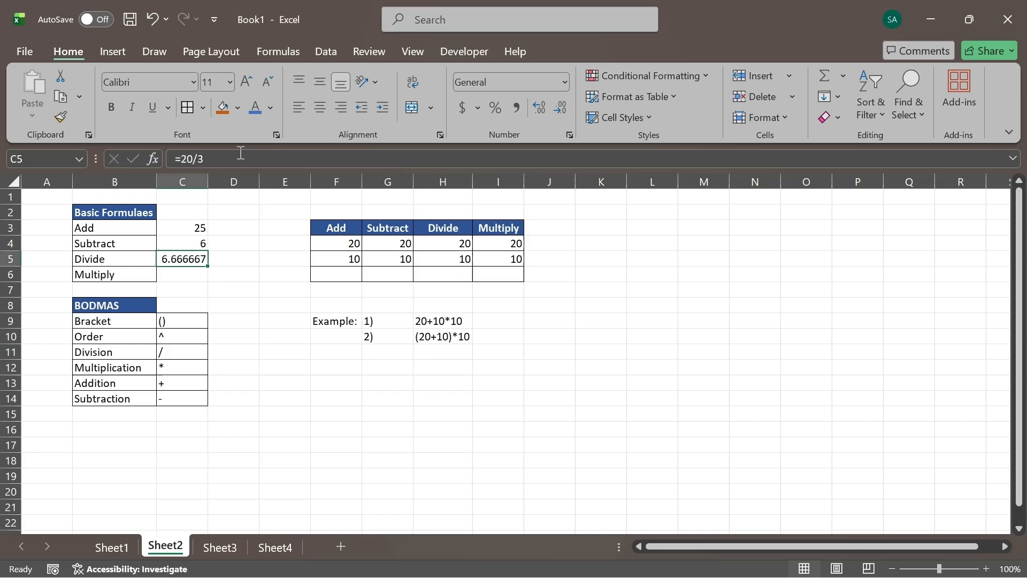
pyautogui.click(202, 159)
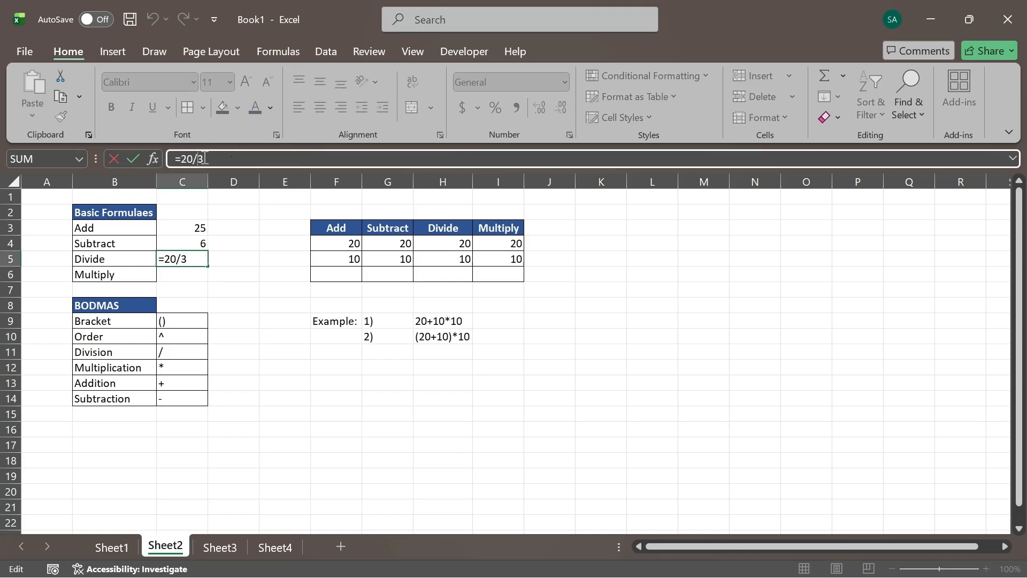
pyautogui.click(184, 274)
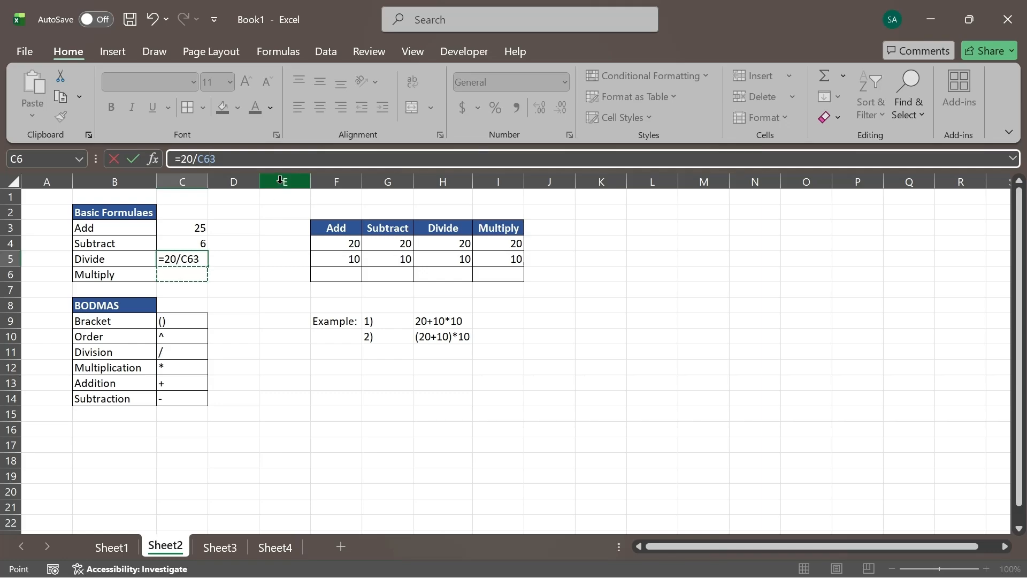
pyautogui.press('BackSpace')
pyautogui.press('BackSpace')
pyautogui.press('Return')
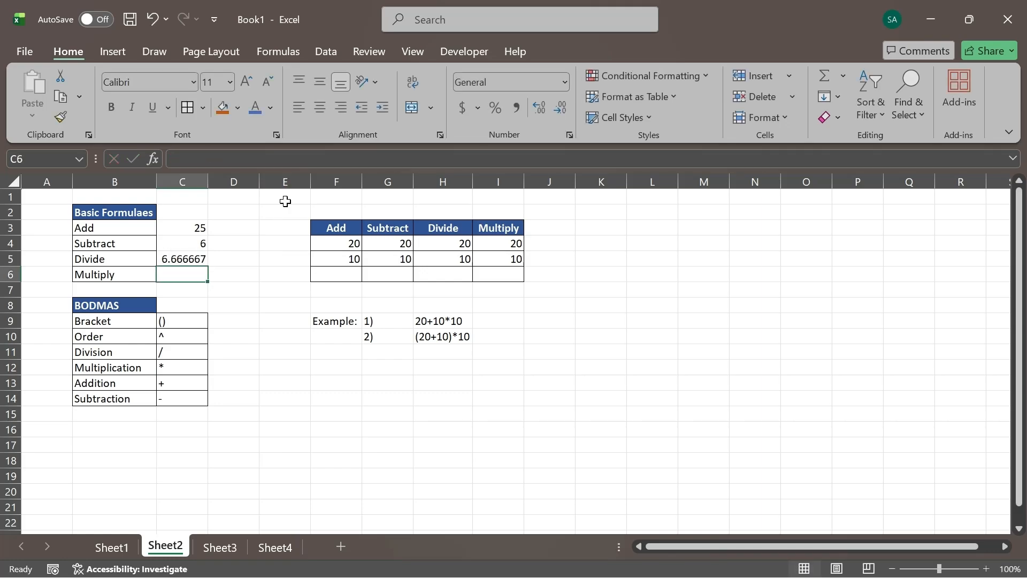
# - Enter the multiplication formula =12*5 in cell C6 beside the Multiply label
pyautogui.doubleClick(191, 271)
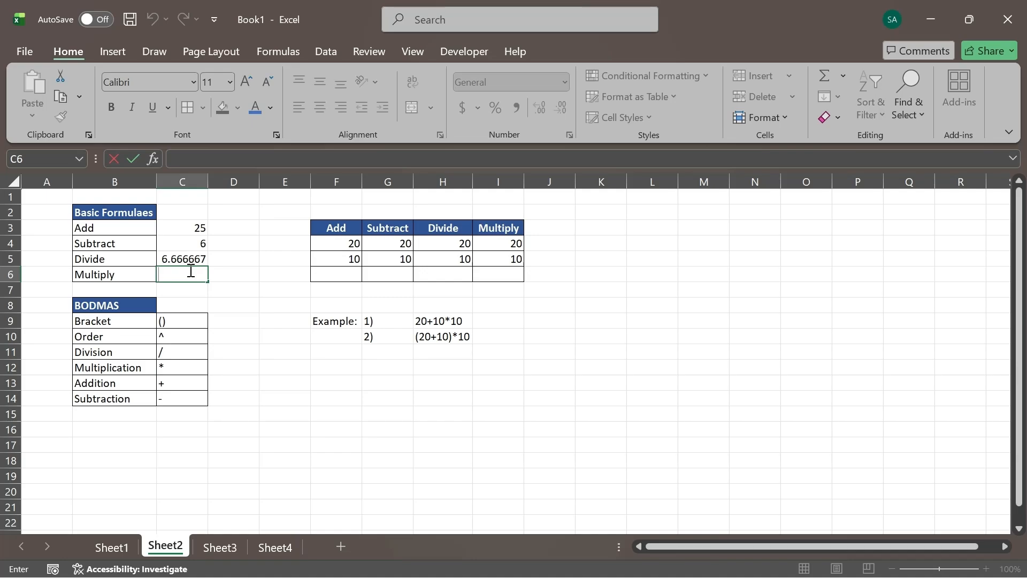
pyautogui.write('=')
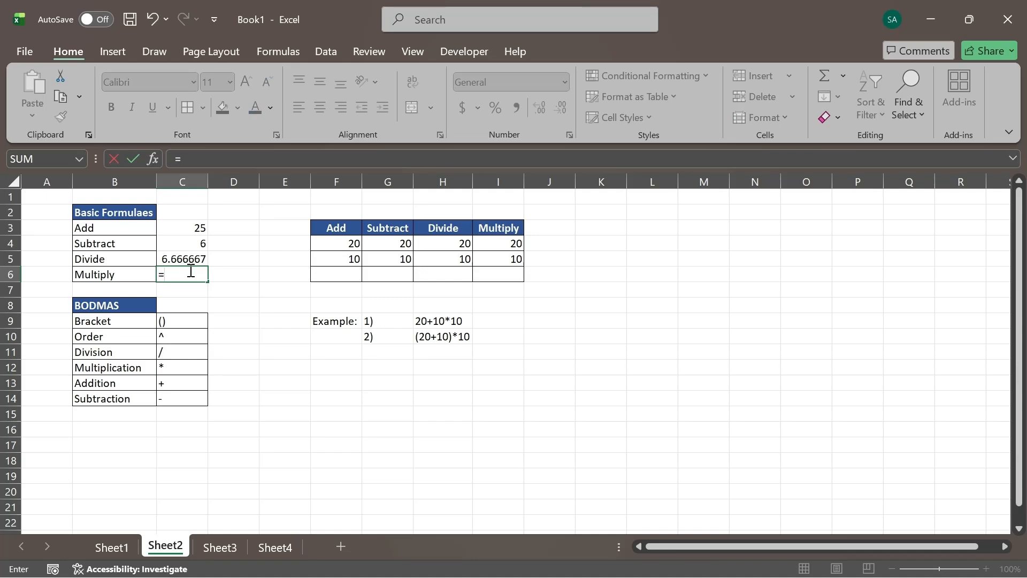
pyautogui.write('12*')
pyautogui.write('5')
pyautogui.press('Return')
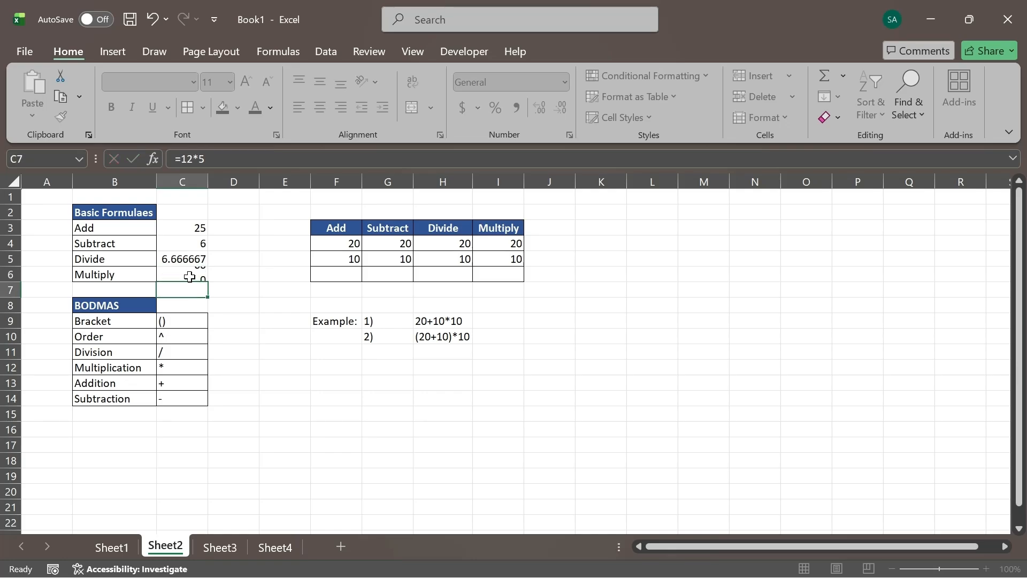
# - Review the formulas in C3:C6 and the sample numbers in F4:I5 of the operations table
pyautogui.click(191, 274)
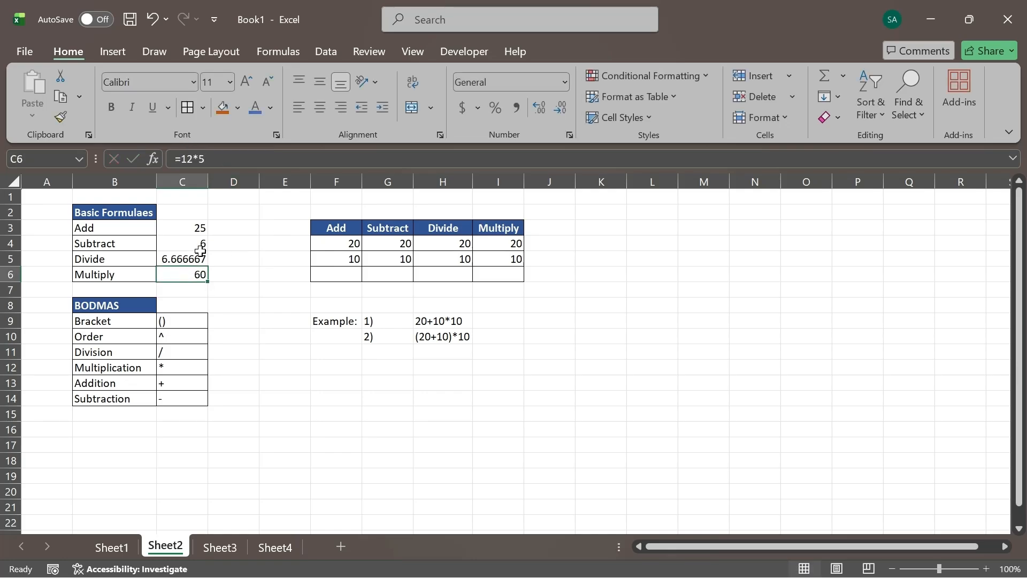
pyautogui.click(179, 231)
pyautogui.click(179, 239)
pyautogui.click(178, 259)
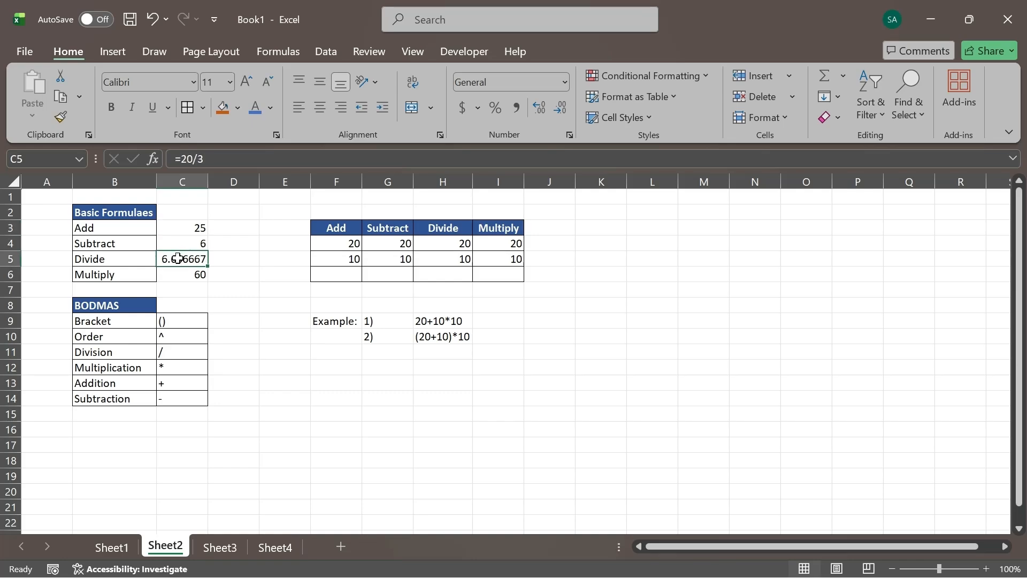
pyautogui.click(183, 275)
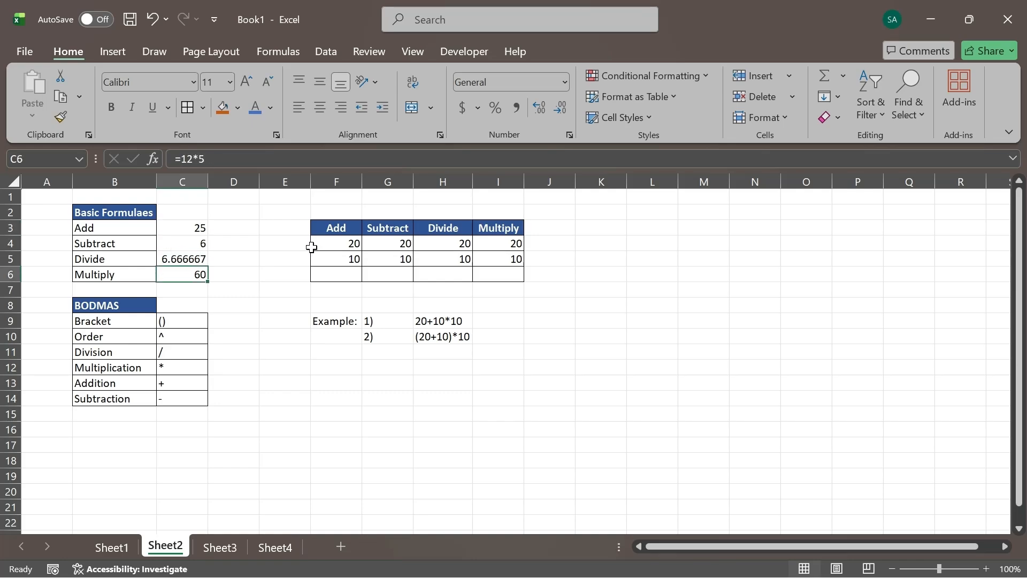
pyautogui.click(337, 243)
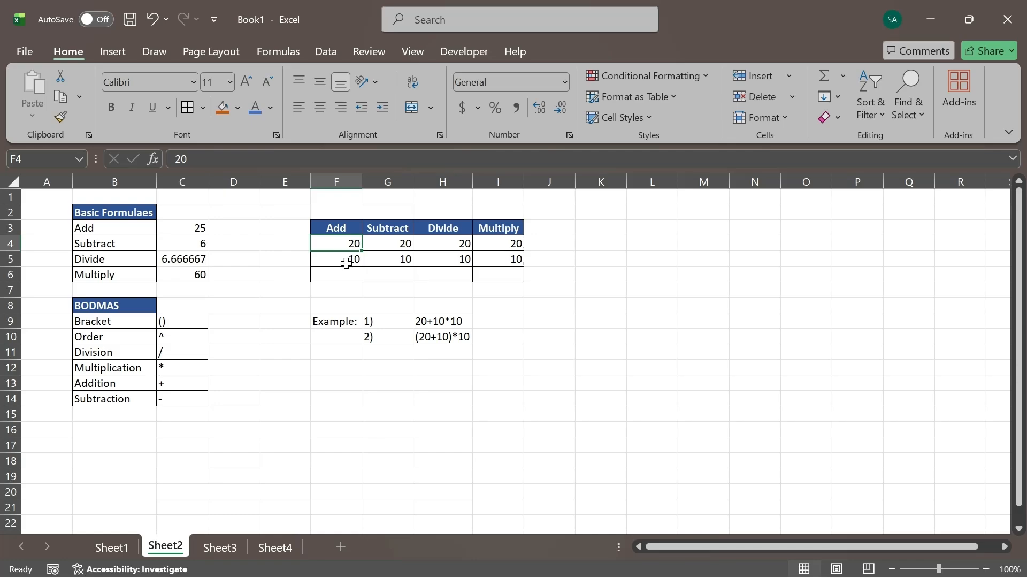
pyautogui.click(351, 258)
pyautogui.click(390, 249)
pyautogui.click(392, 257)
pyautogui.click(455, 242)
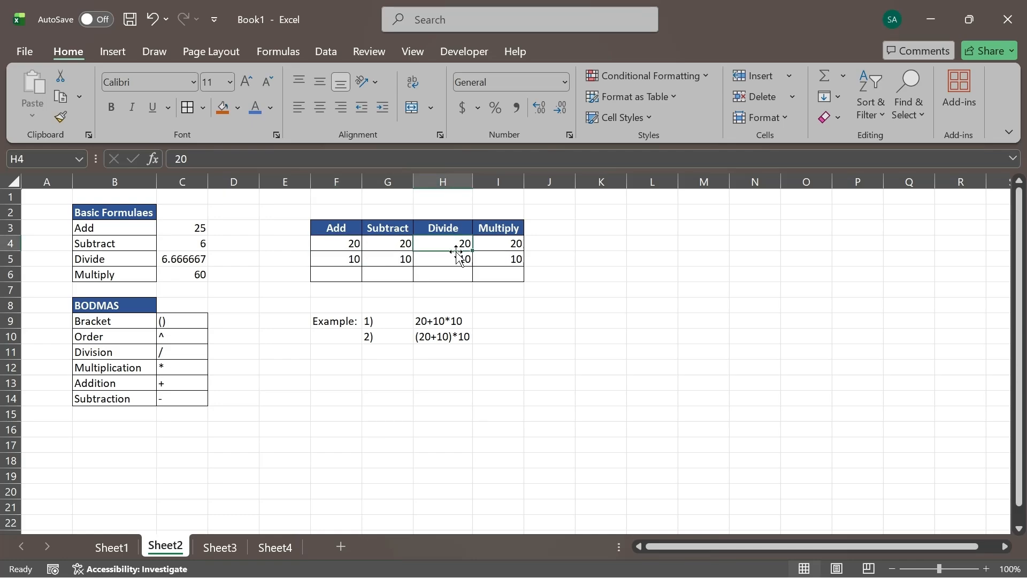
pyautogui.moveTo(489, 238); pyautogui.dragTo(489, 234)
pyautogui.click(495, 266)
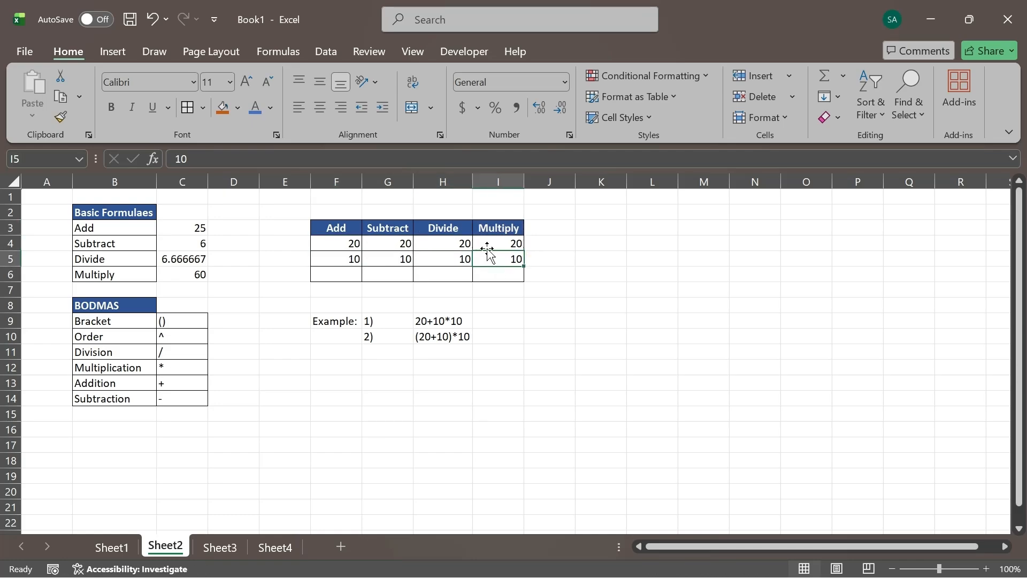
pyautogui.click(344, 245)
pyautogui.click(481, 259)
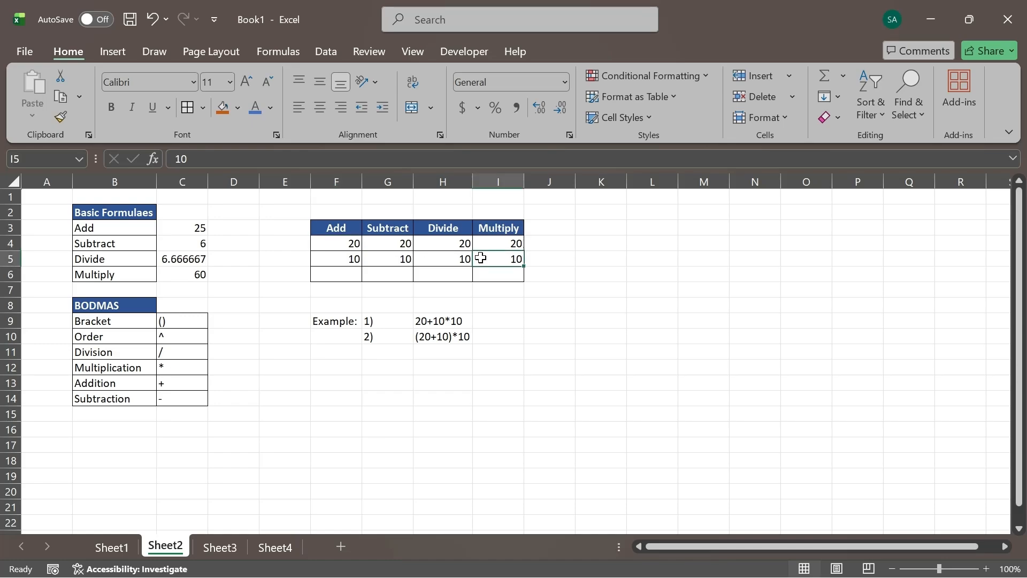
# - Add the two numbers of the Add column with the cell-reference formula =F4+F5 in F6 and check its inputs
pyautogui.click(337, 270)
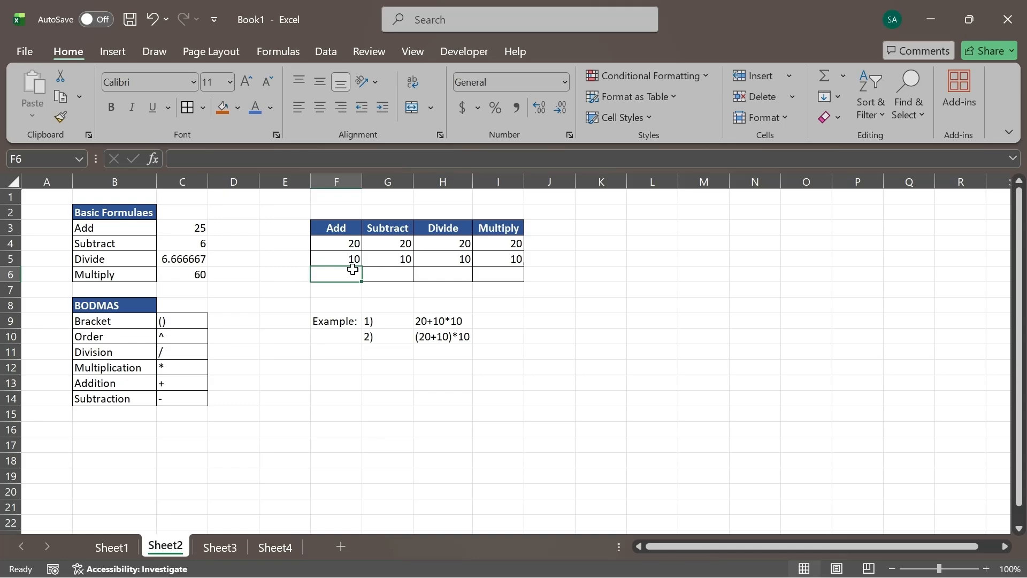
pyautogui.write('=')
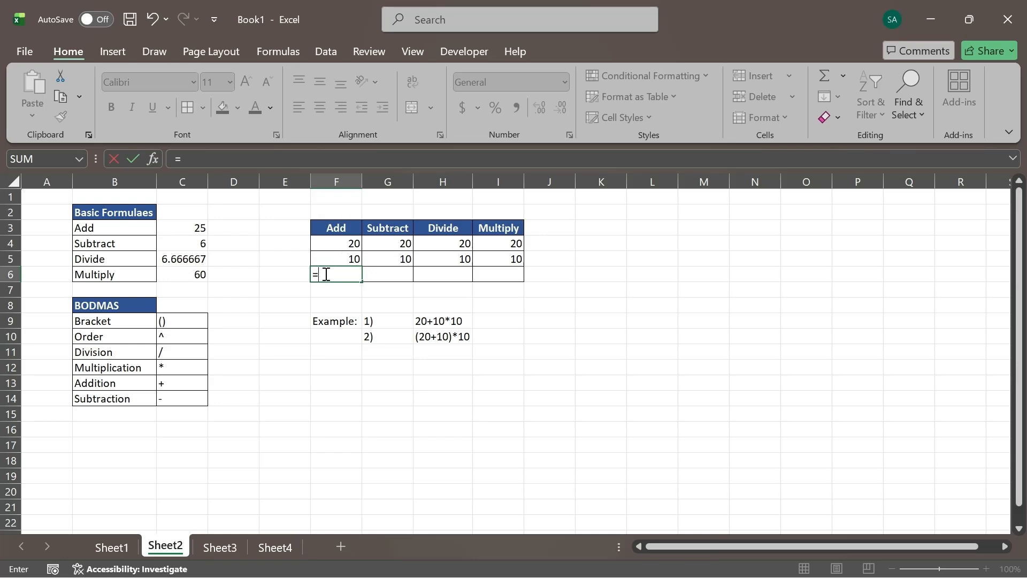
pyautogui.click(342, 244)
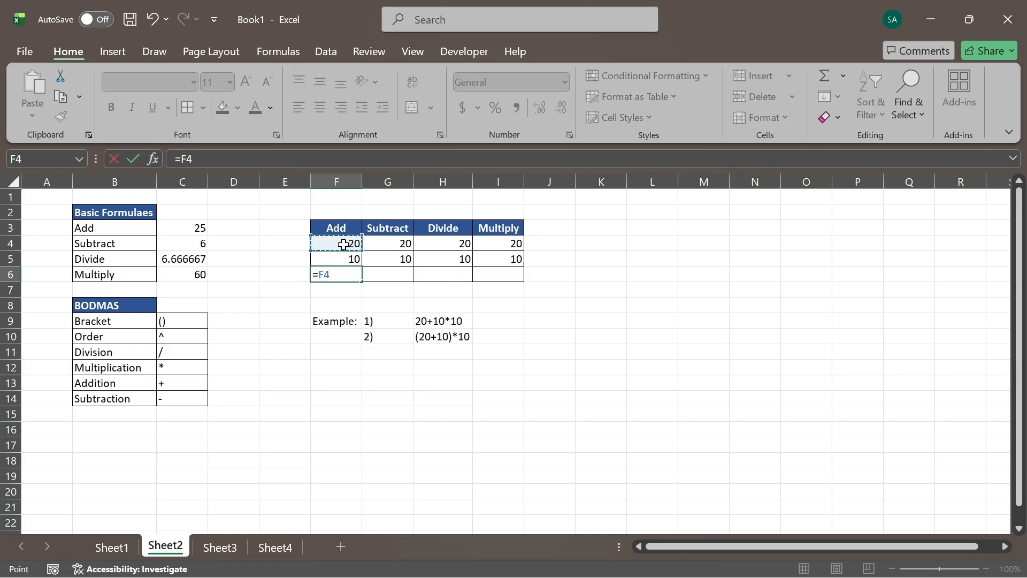
pyautogui.write('+')
pyautogui.click(350, 258)
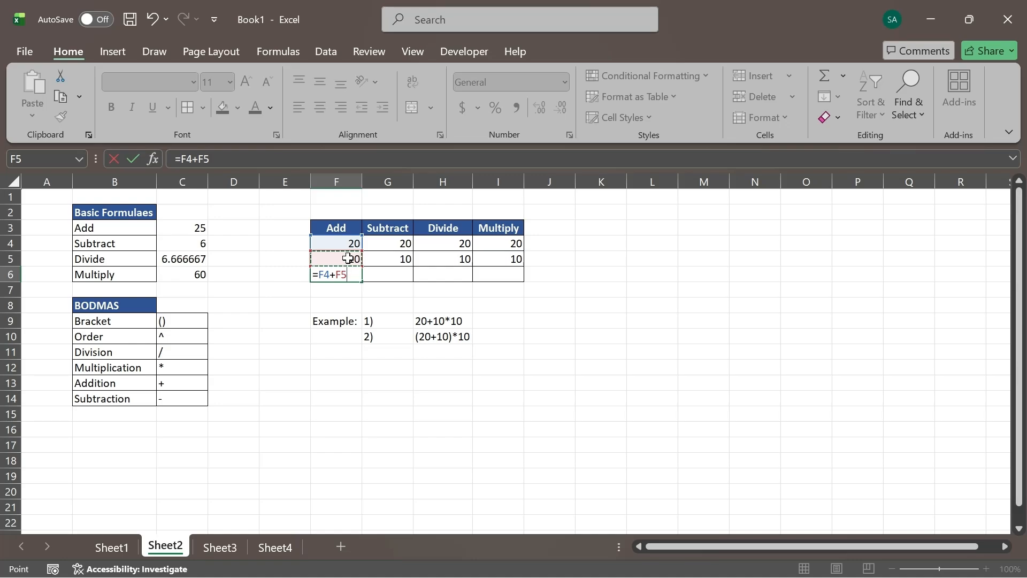
pyautogui.press('Return')
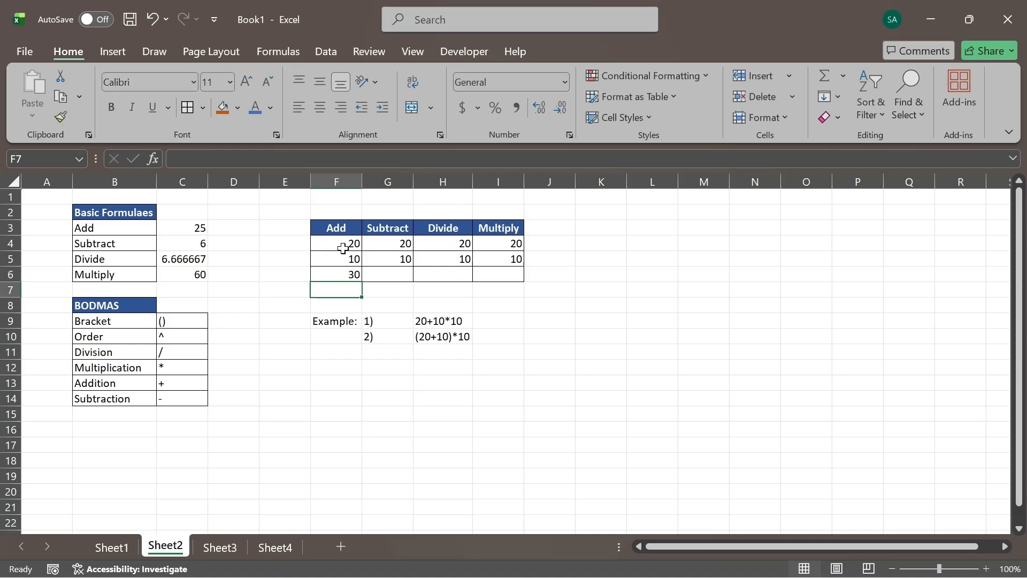
pyautogui.click(345, 272)
pyautogui.click(336, 242)
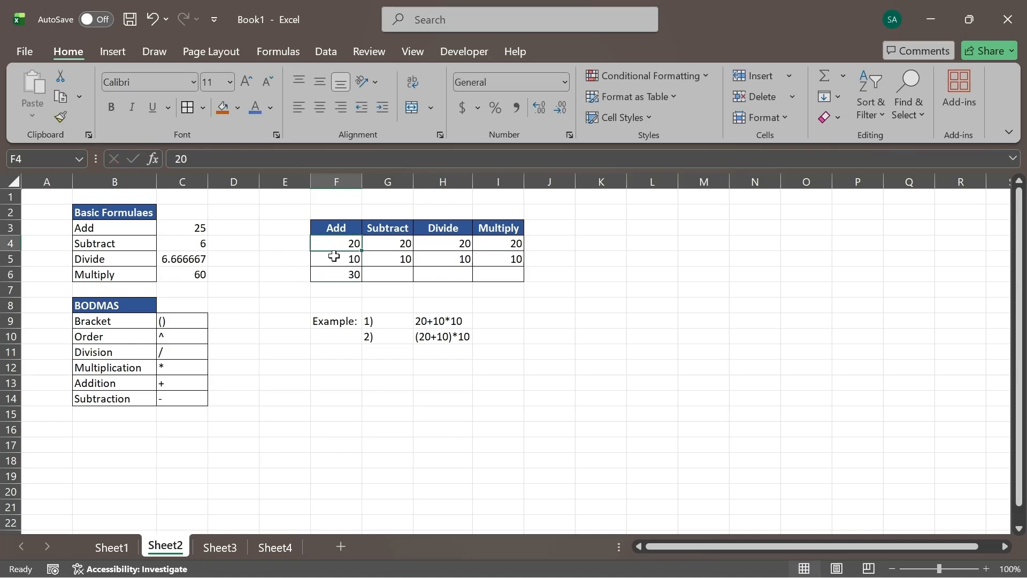
pyautogui.click(334, 258)
pyautogui.click(339, 273)
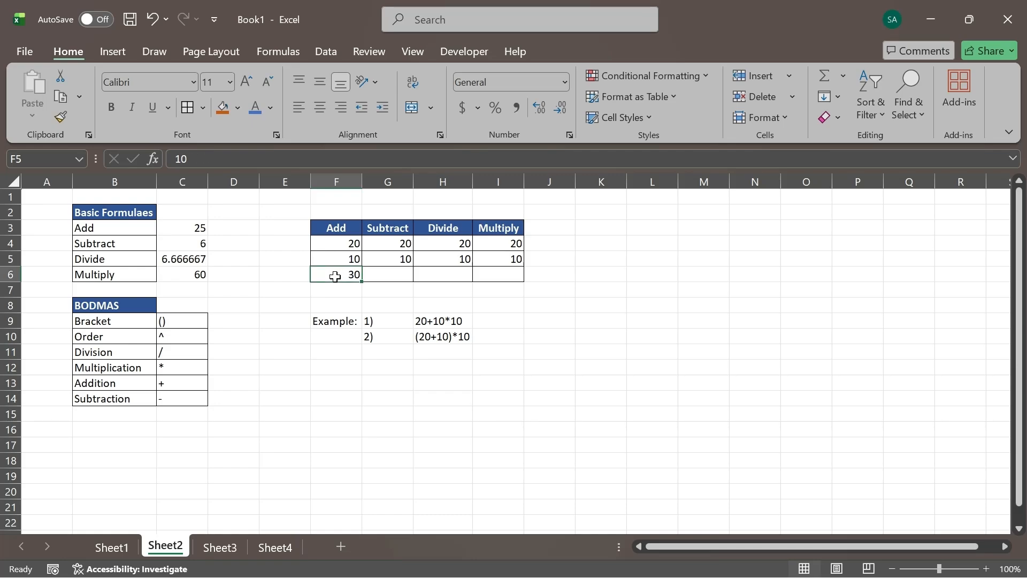
# - Subtract the two numbers of the Subtract column with the formula =G4-G5 in G6 and check its inputs
pyautogui.click(399, 275)
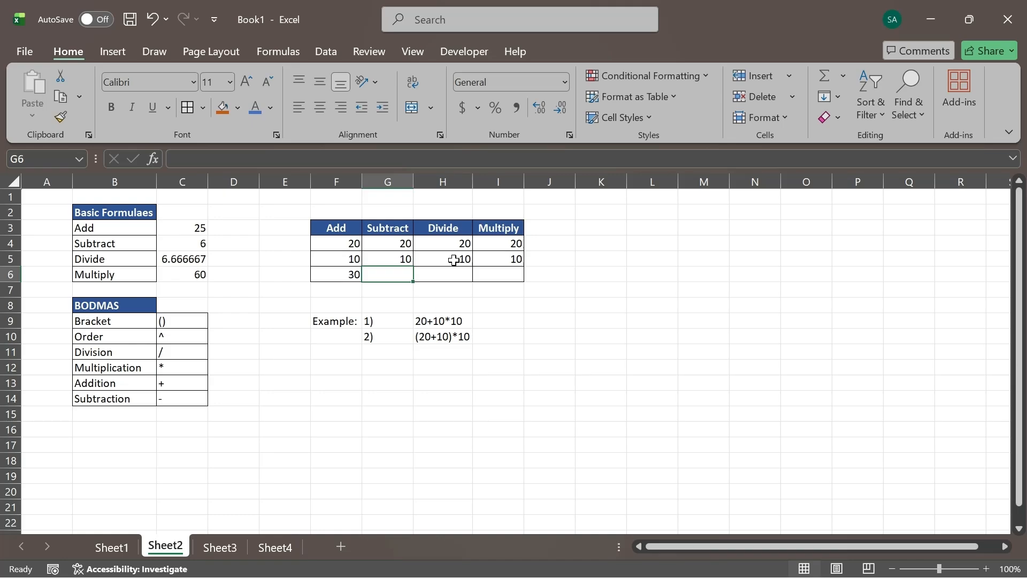
pyautogui.write('=')
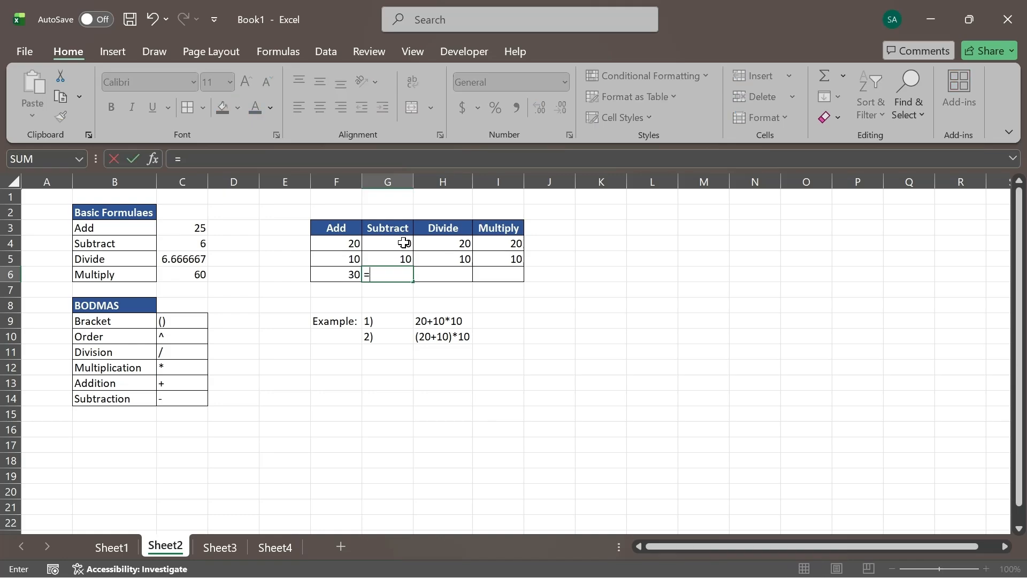
pyautogui.click(397, 242)
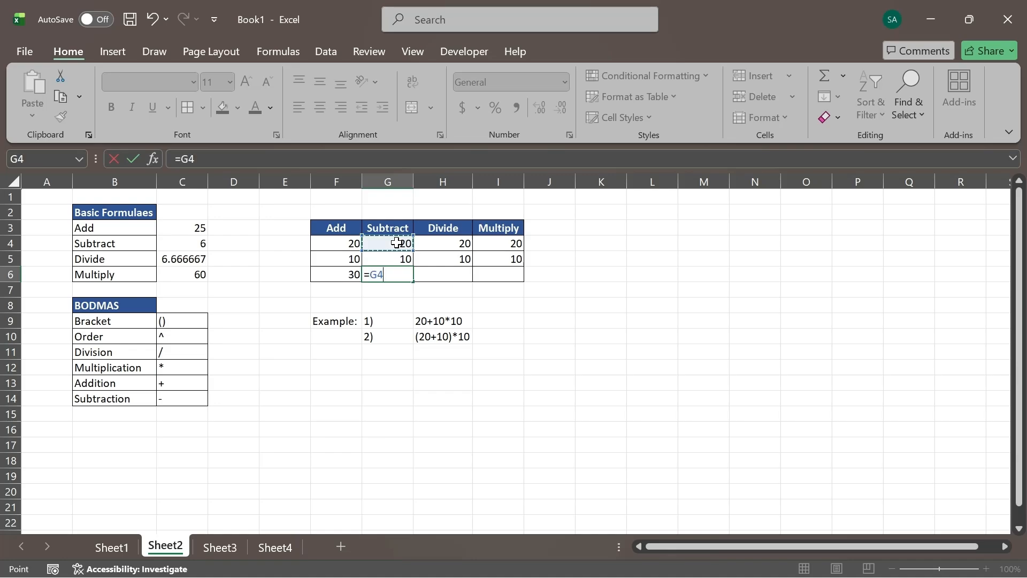
pyautogui.write('-')
pyautogui.click(399, 261)
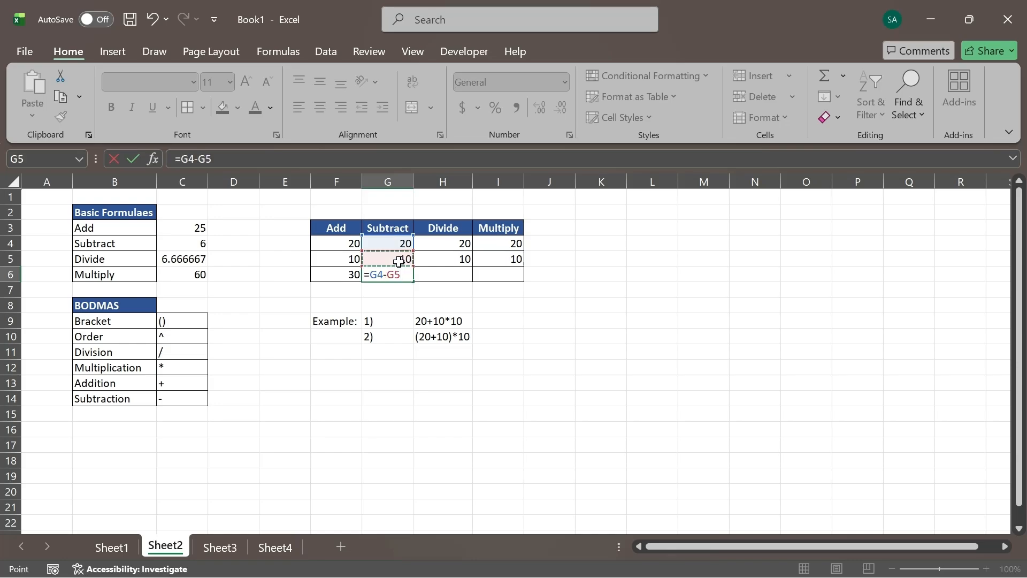
pyautogui.press('Return')
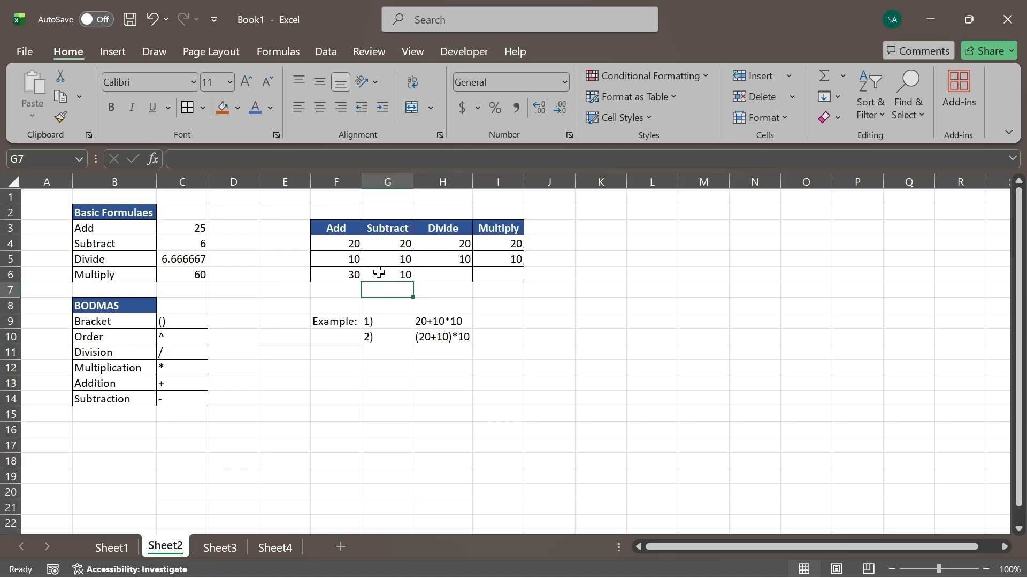
pyautogui.click(401, 244)
pyautogui.click(401, 262)
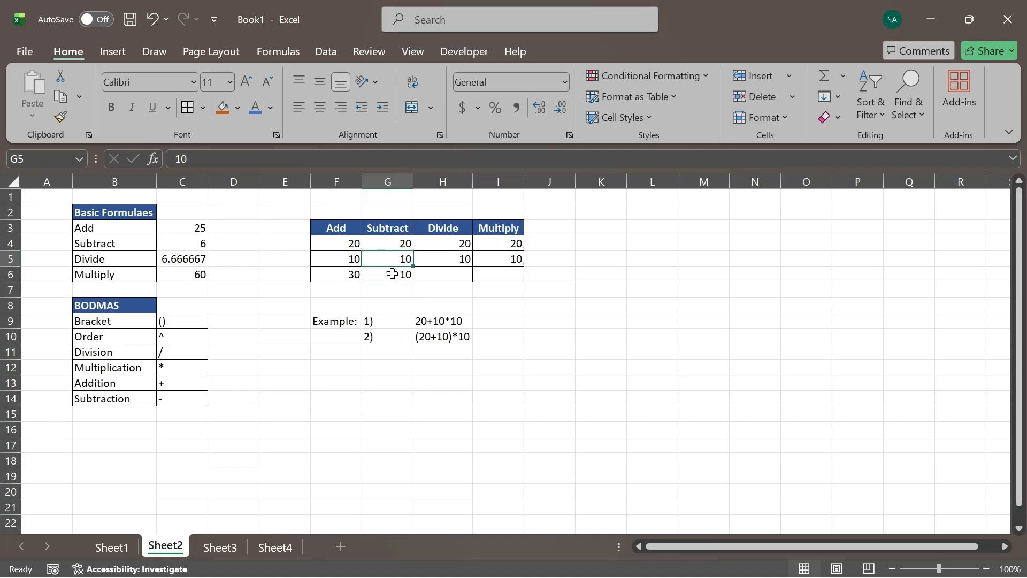
# - Subtract the Subtract column's numbers in reverse order with the formula =G5-G4 in G7, below the existing result
pyautogui.click(392, 274)
pyautogui.click(386, 292)
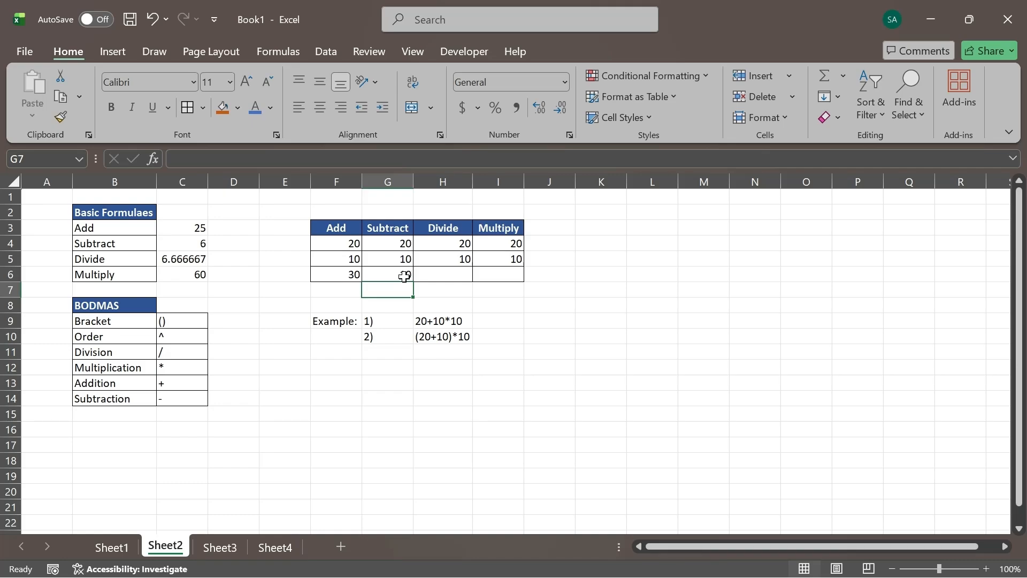
pyautogui.write('=')
pyautogui.click(401, 259)
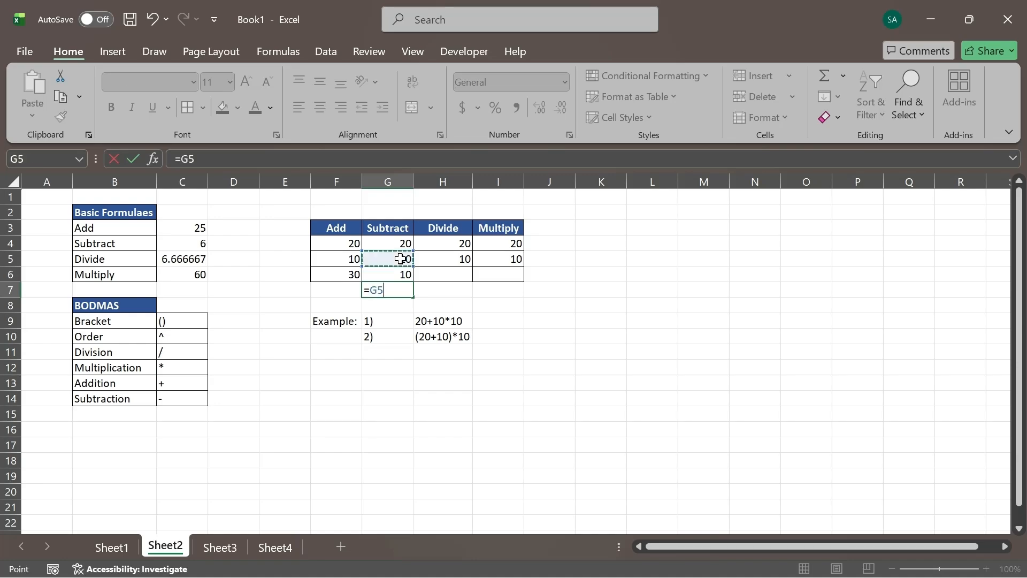
pyautogui.write('-')
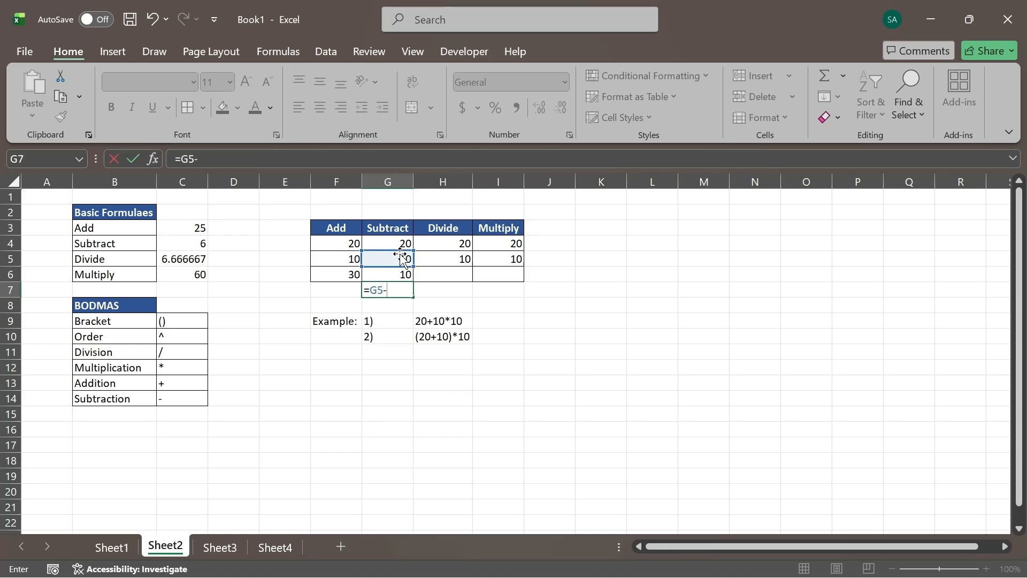
pyautogui.click(403, 245)
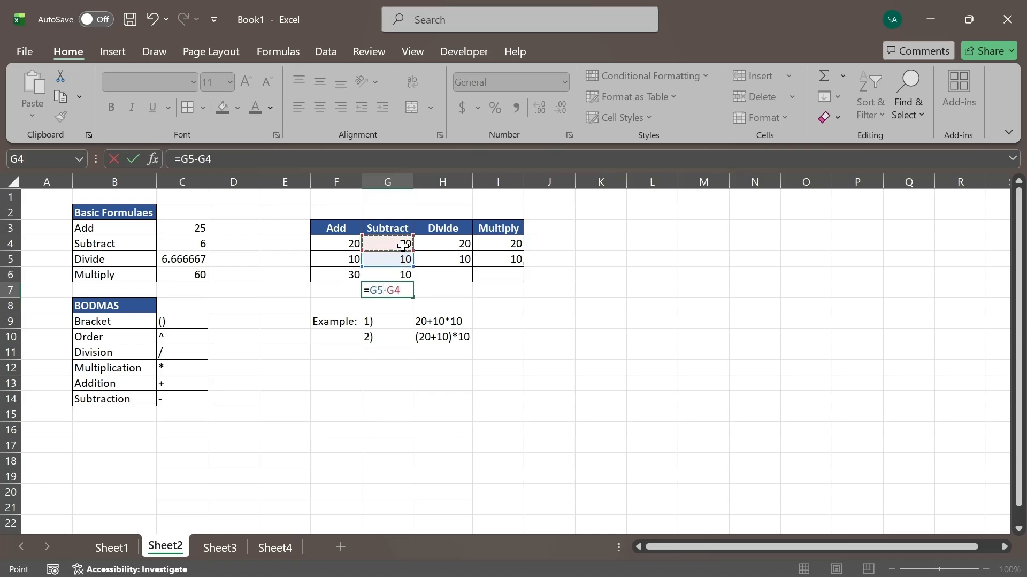
pyautogui.press('Return')
pyautogui.click(385, 290)
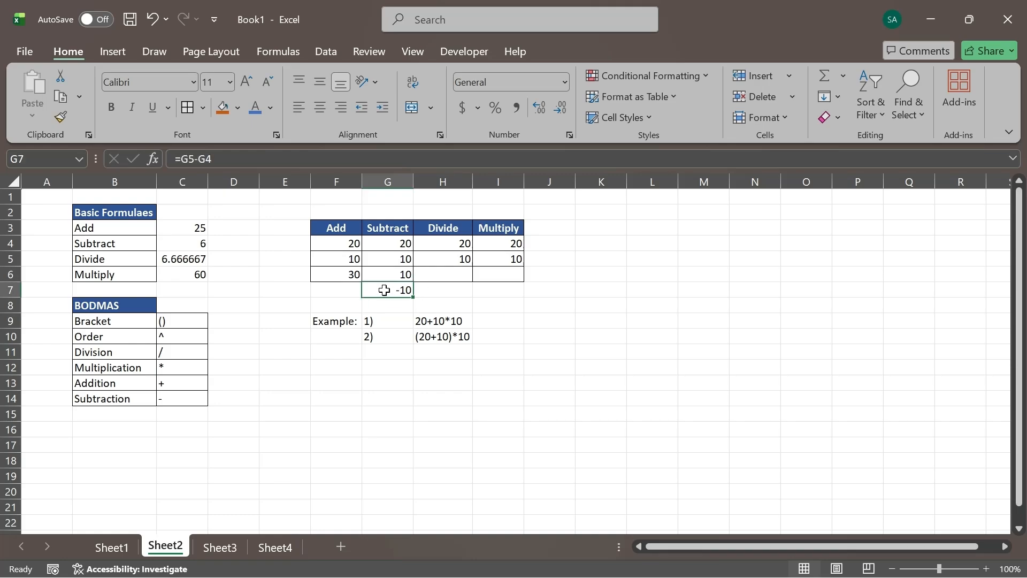
# - Divide the two numbers of the Divide column with the cell-reference formula =H4/H5 in H6 and check its inputs
pyautogui.click(448, 276)
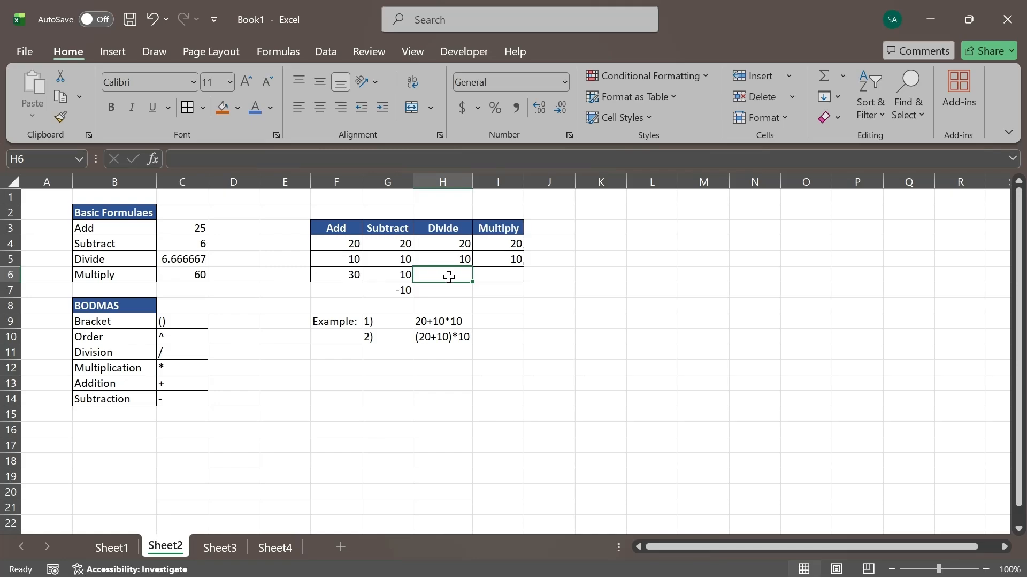
pyautogui.write('=')
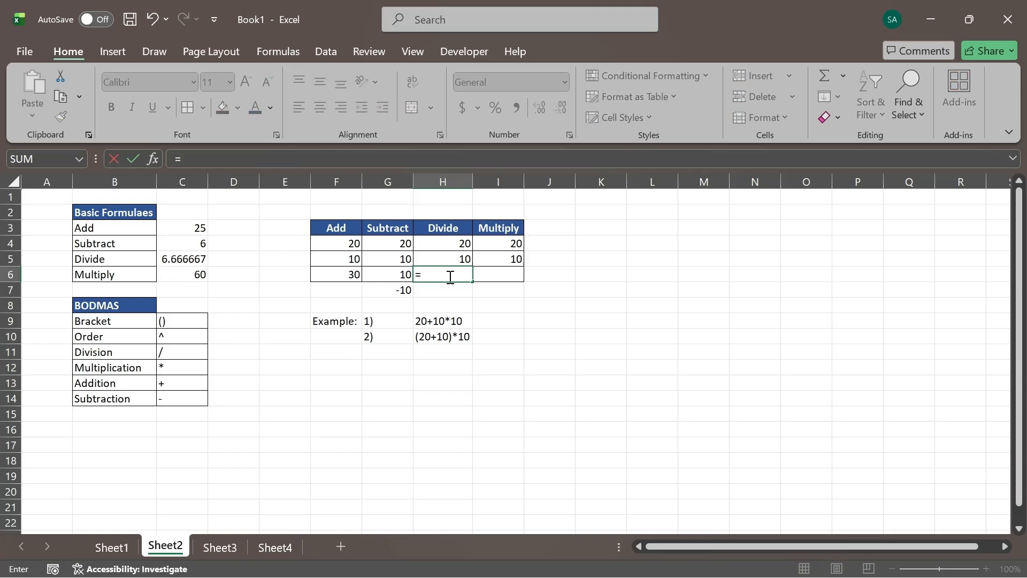
pyautogui.click(452, 243)
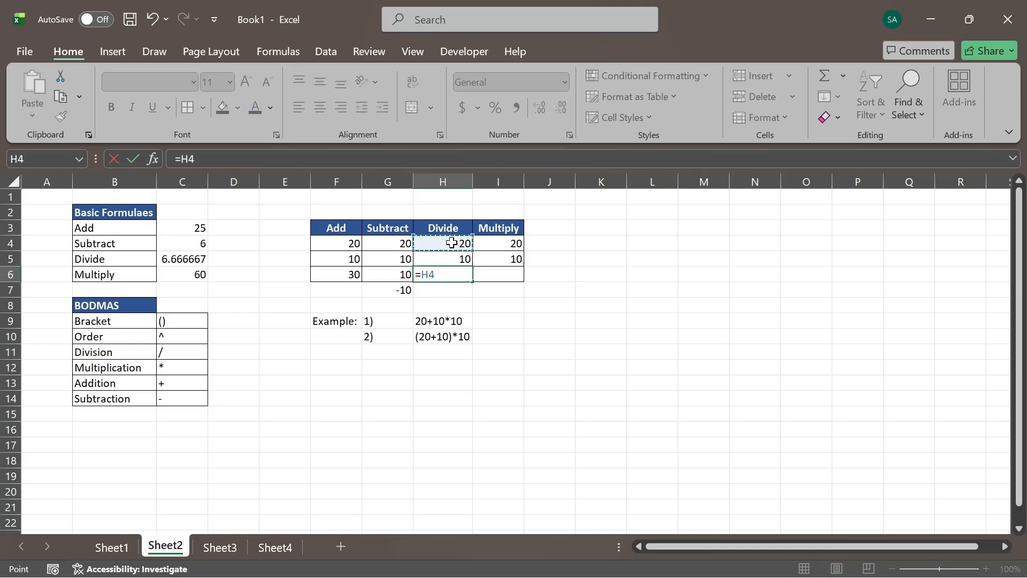
pyautogui.write('/')
pyautogui.click(449, 259)
pyautogui.press('Return')
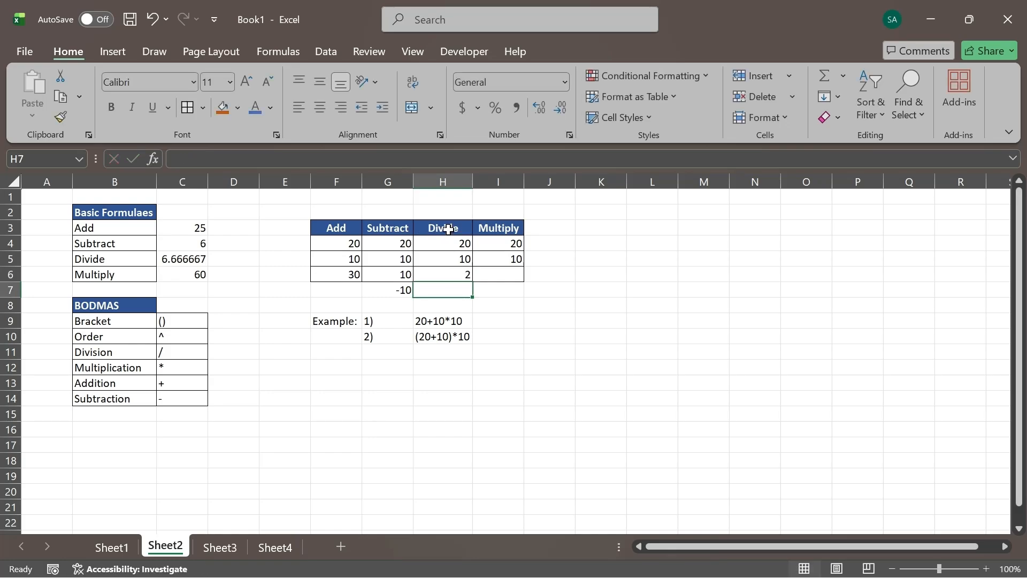
pyautogui.click(447, 261)
pyautogui.click(449, 273)
pyautogui.click(449, 243)
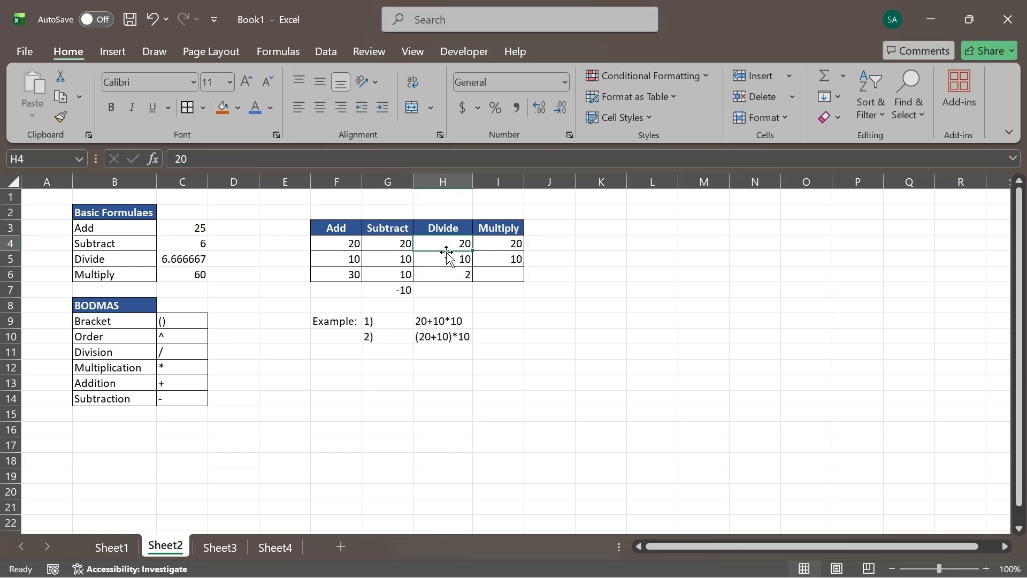
pyautogui.click(449, 258)
pyautogui.click(448, 273)
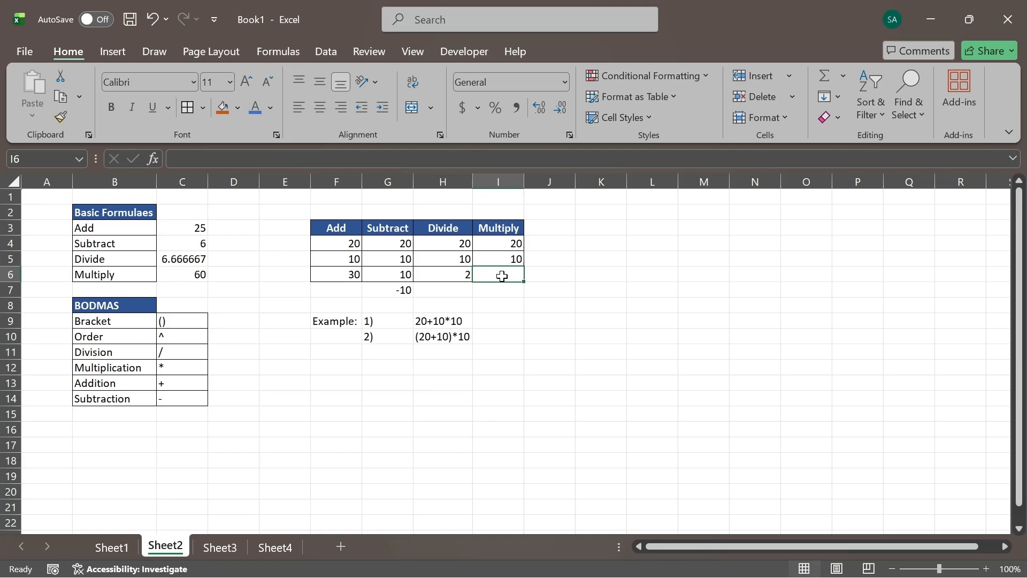
# - Multiply the two numbers of the Multiply column with the cell-reference formula =I4*I5 in I6 and check the formula
pyautogui.write('=')
pyautogui.click(491, 244)
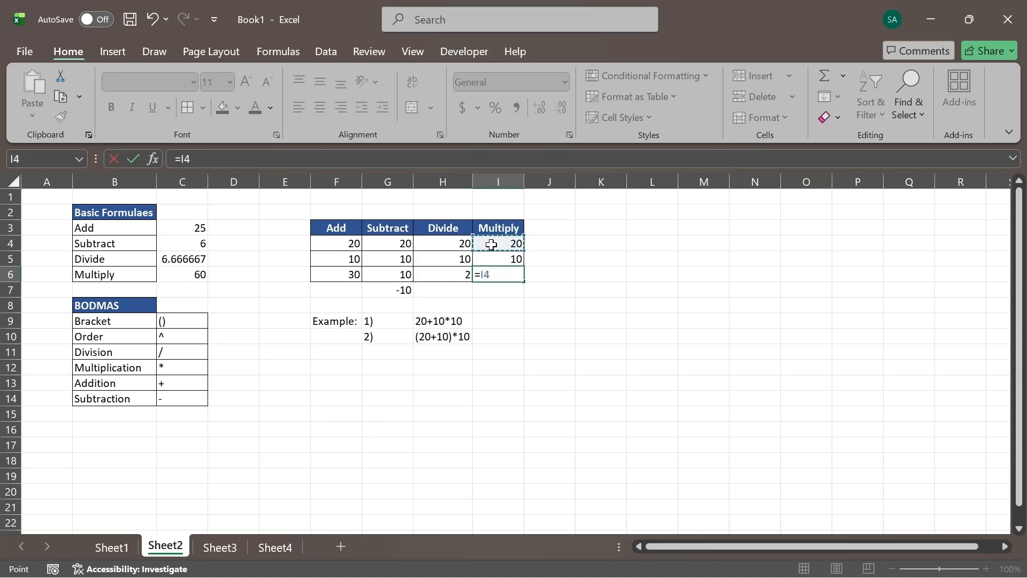
pyautogui.write('*')
pyautogui.click(495, 261)
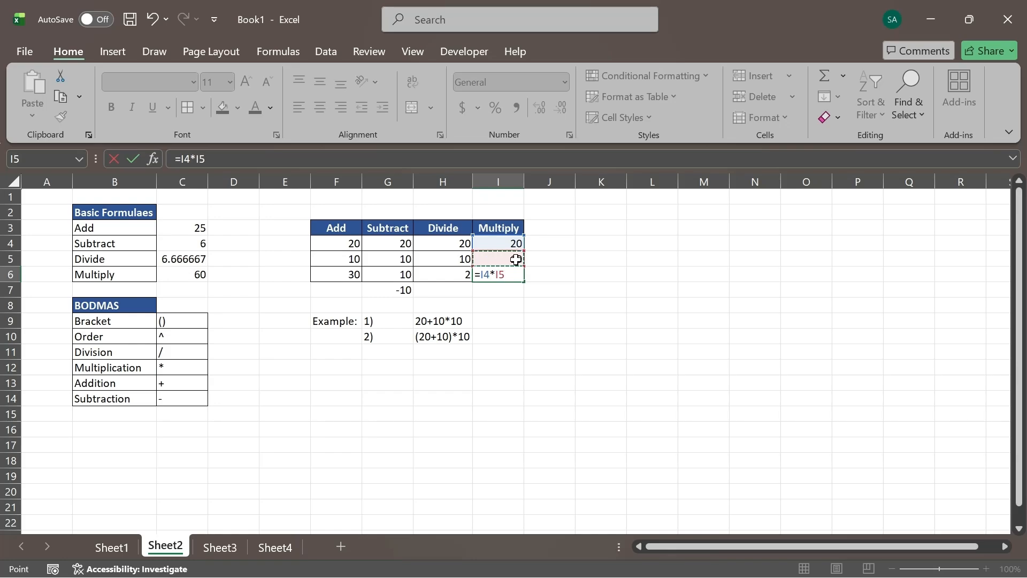
pyautogui.press('Return')
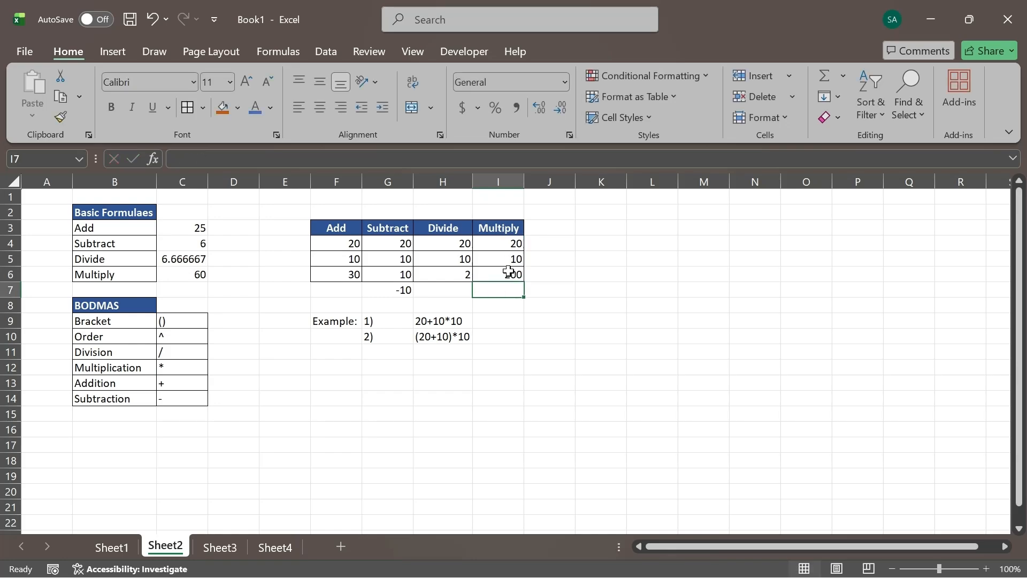
pyautogui.click(498, 277)
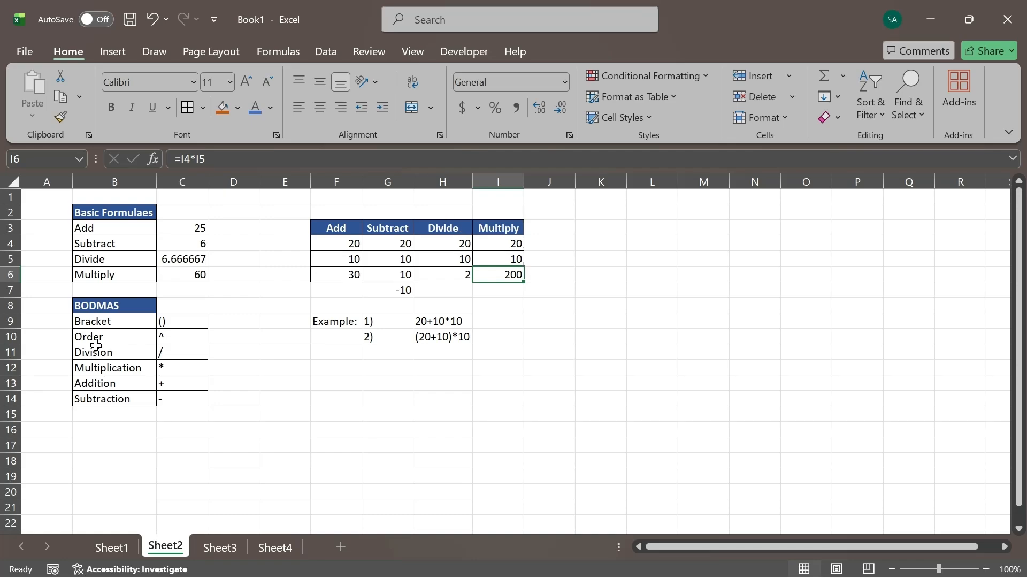
# - Examine the BODMAS heading and the example expressions 20+10*10 and (20+10)*10 in H9:H10, focusing on the bracketed part
pyautogui.click(98, 312)
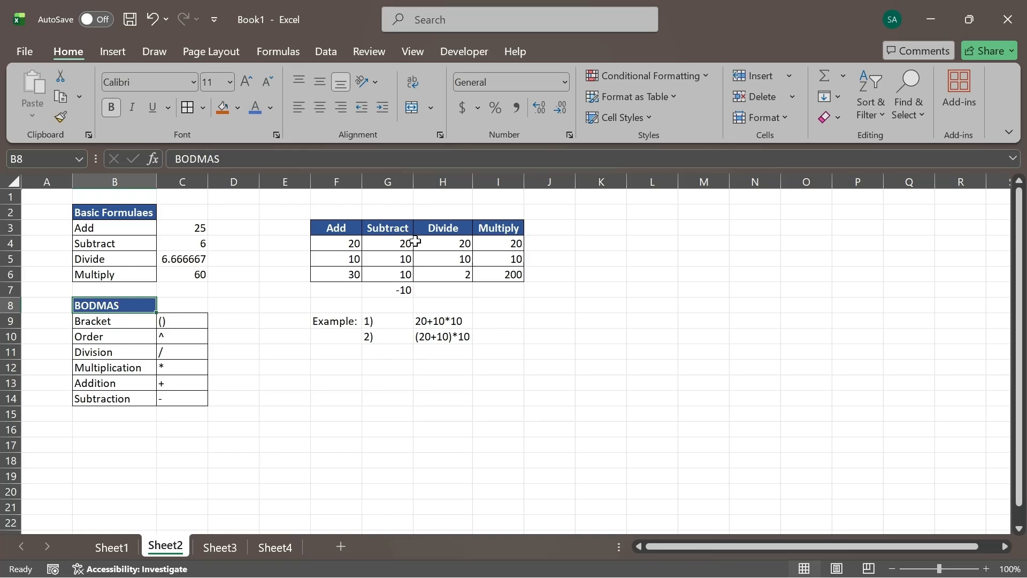
pyautogui.doubleClick(452, 336)
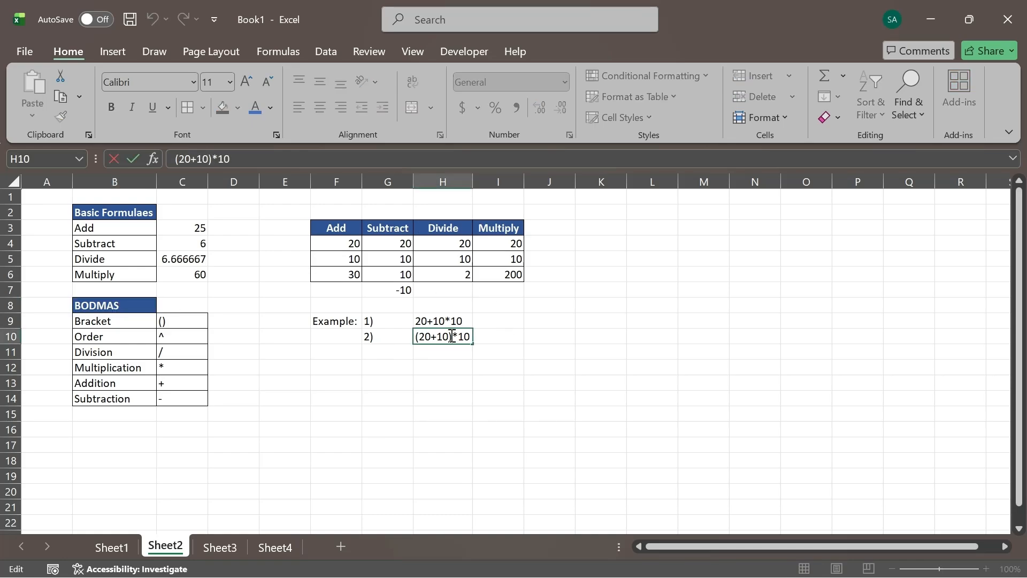
pyautogui.moveTo(452, 336); pyautogui.dragTo(409, 337)
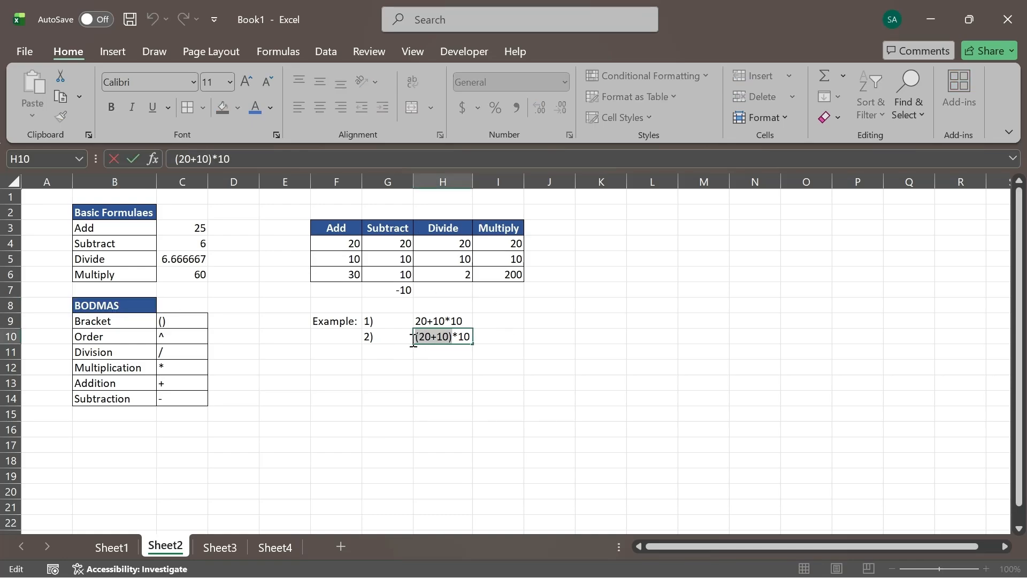
pyautogui.click(424, 259)
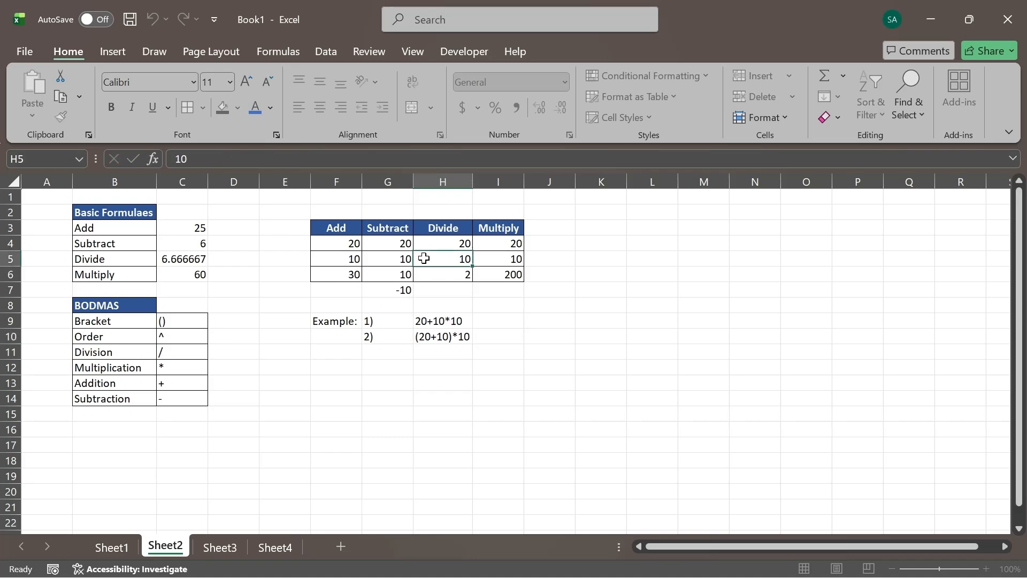
pyautogui.click(450, 340)
pyautogui.doubleClick(450, 341)
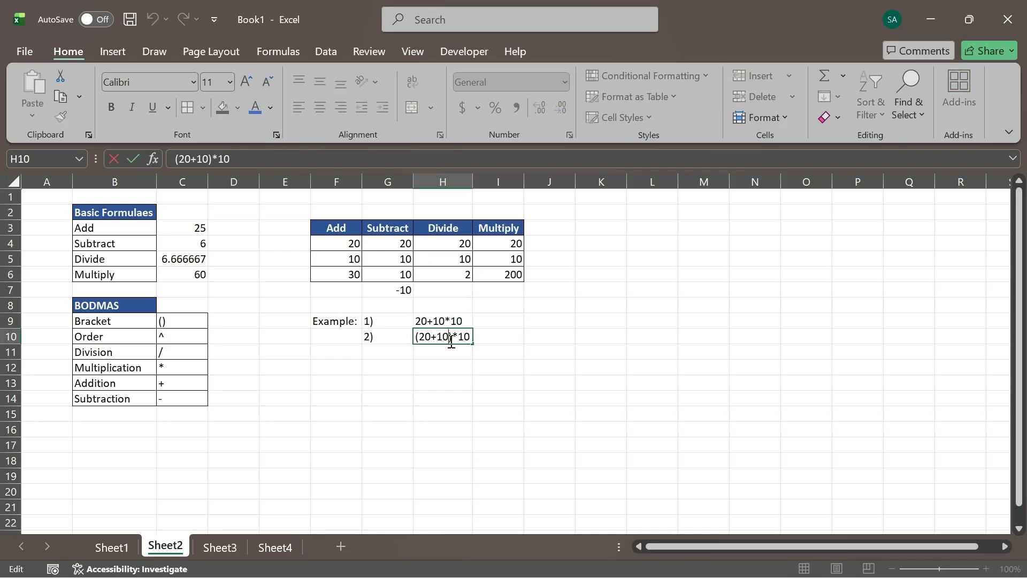
pyautogui.moveTo(452, 337); pyautogui.dragTo(416, 342)
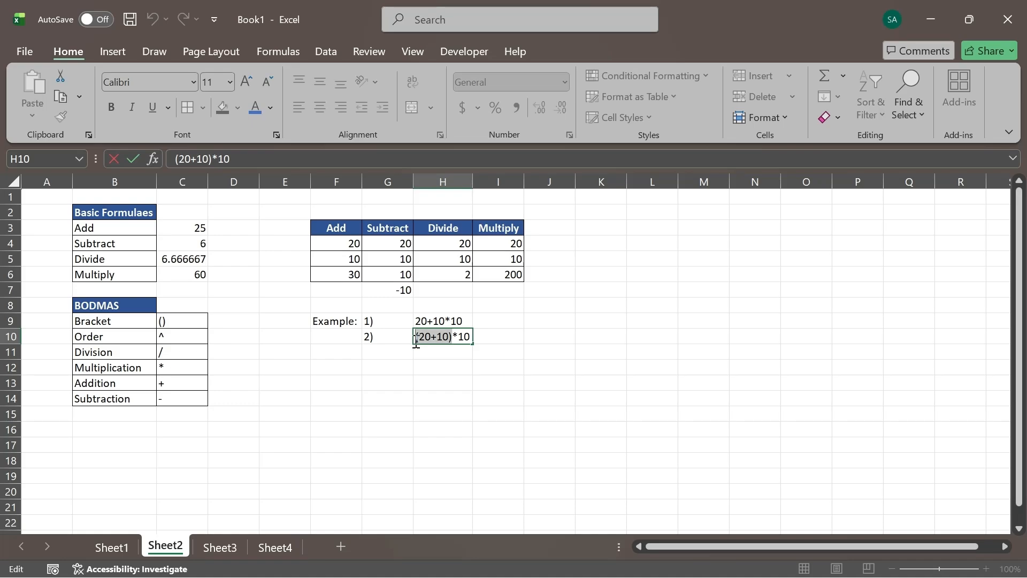
pyautogui.click(471, 340)
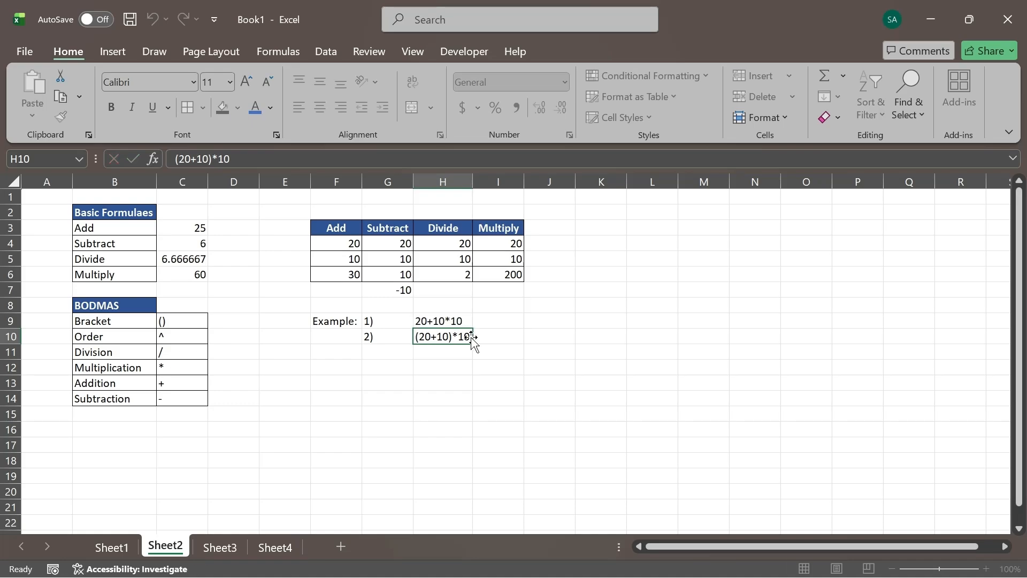
pyautogui.click(475, 336)
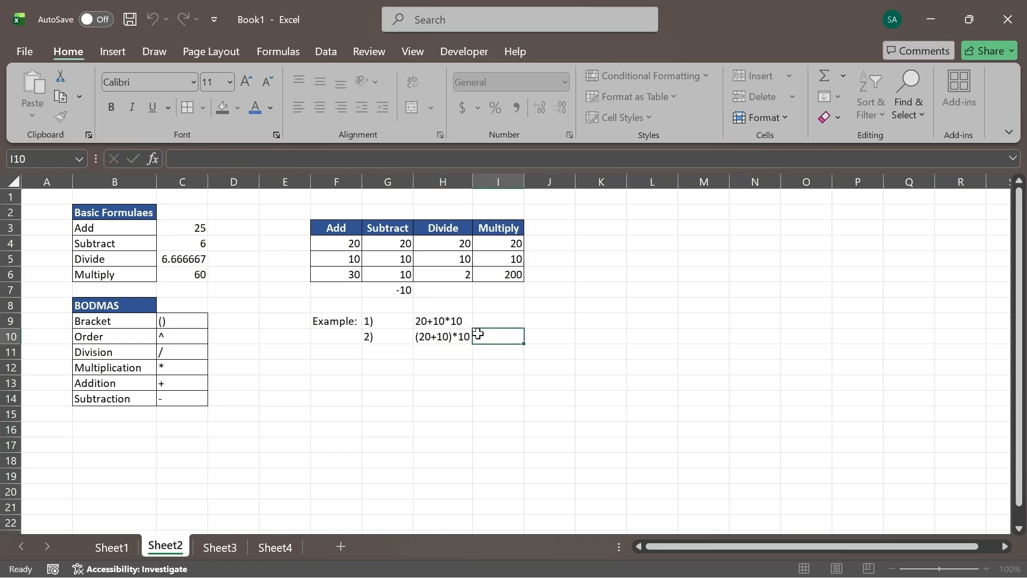
pyautogui.click(132, 310)
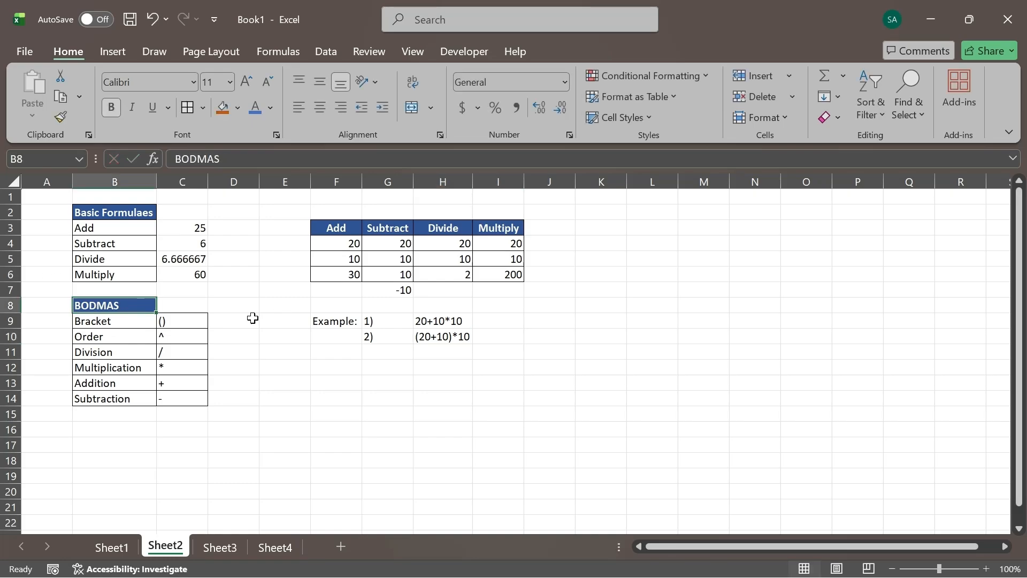
pyautogui.doubleClick(454, 336)
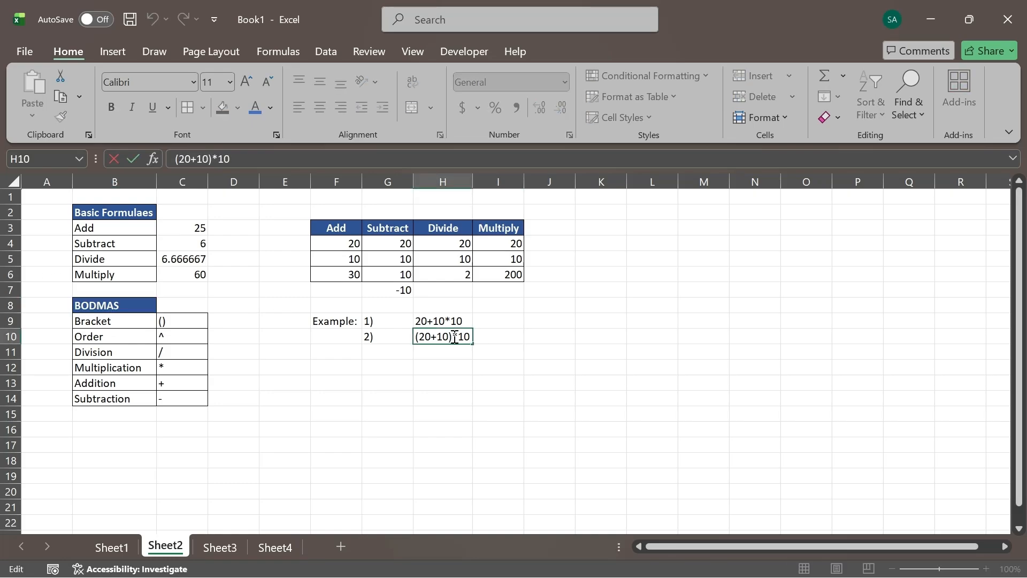
pyautogui.moveTo(454, 336); pyautogui.dragTo(416, 343)
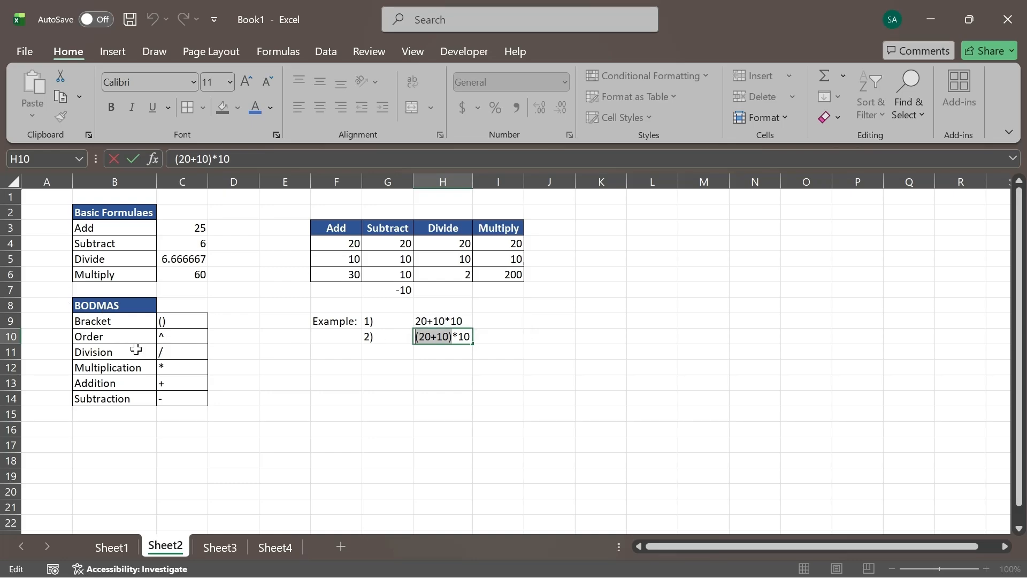
pyautogui.press('Escape')
pyautogui.click(448, 320)
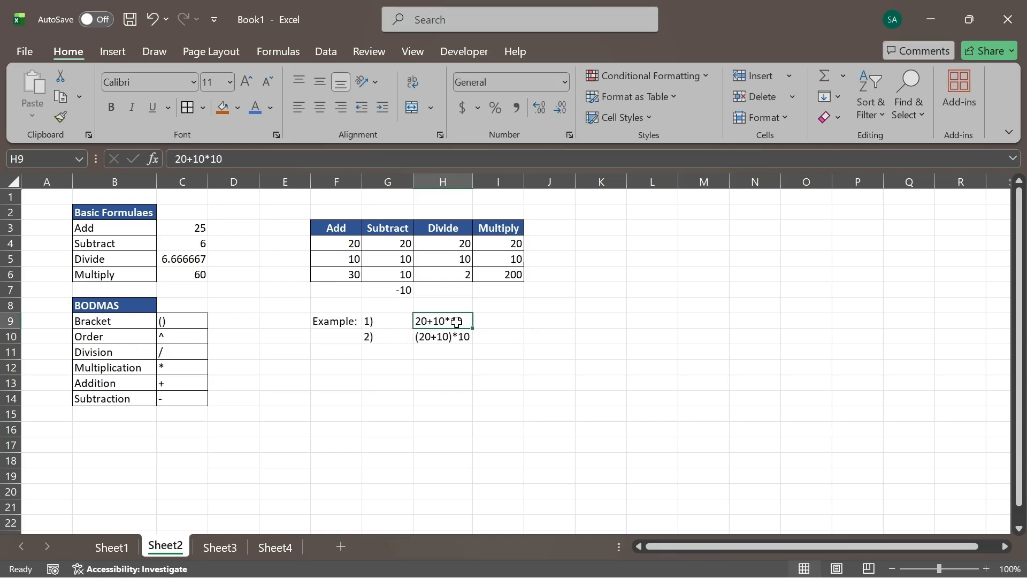
pyautogui.doubleClick(467, 320)
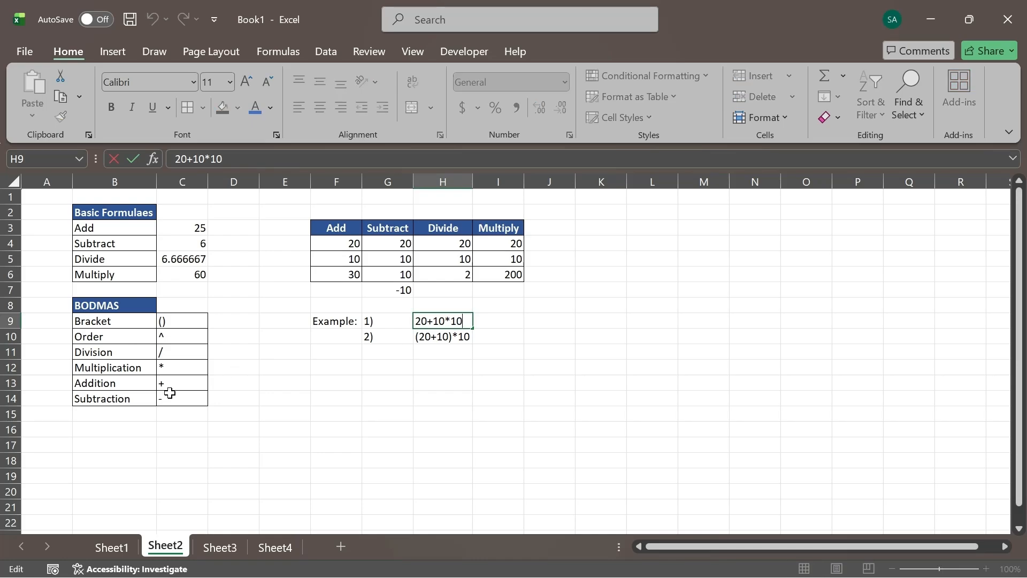
# - Fill the Bracket and Order rows of the BODMAS table (B9:C10) with orange
pyautogui.moveTo(102, 324); pyautogui.dragTo(184, 335)
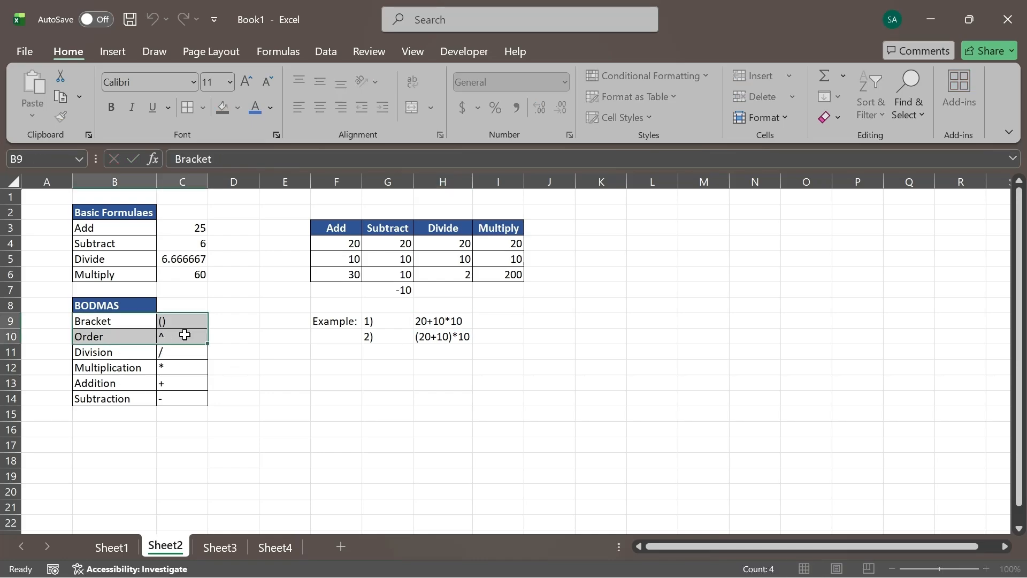
pyautogui.click(223, 108)
# - Review the Division, Multiplication, Addition and Subtraction rows and their operator symbols in B11:C14 of the BODMAS table
pyautogui.moveTo(92, 351); pyautogui.dragTo(175, 395)
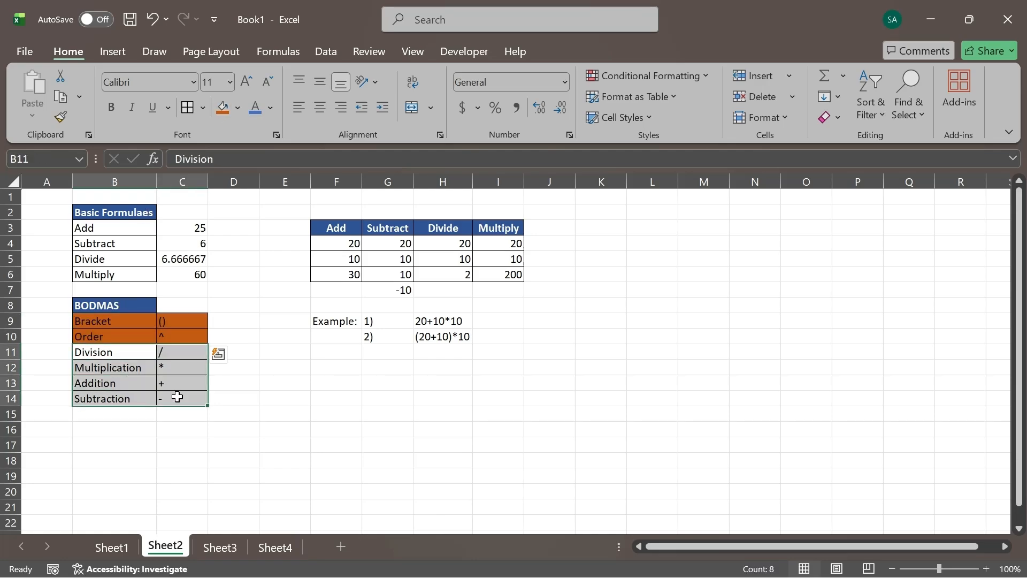
pyautogui.click(119, 351)
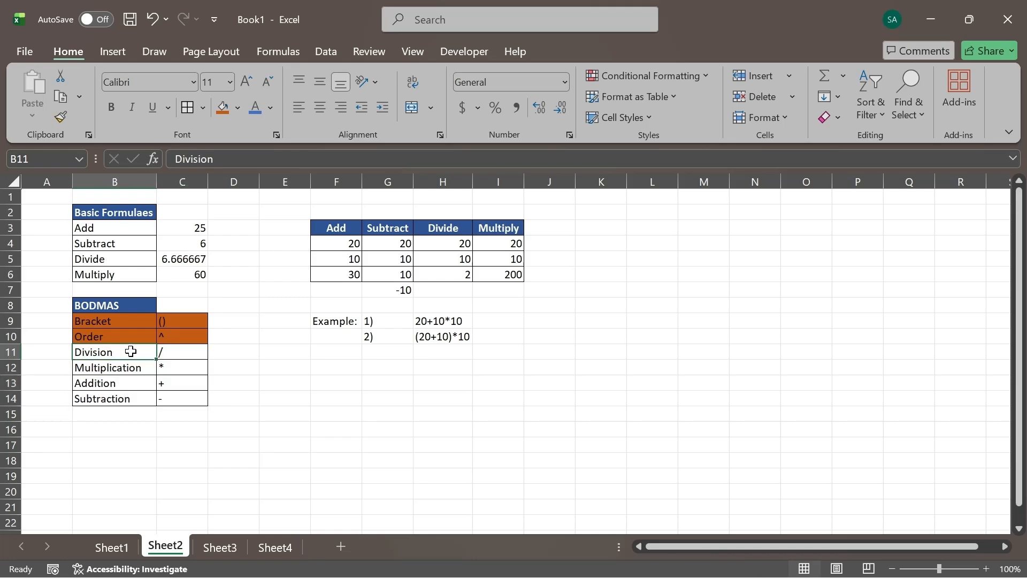
pyautogui.click(165, 351)
pyautogui.click(138, 365)
pyautogui.click(163, 366)
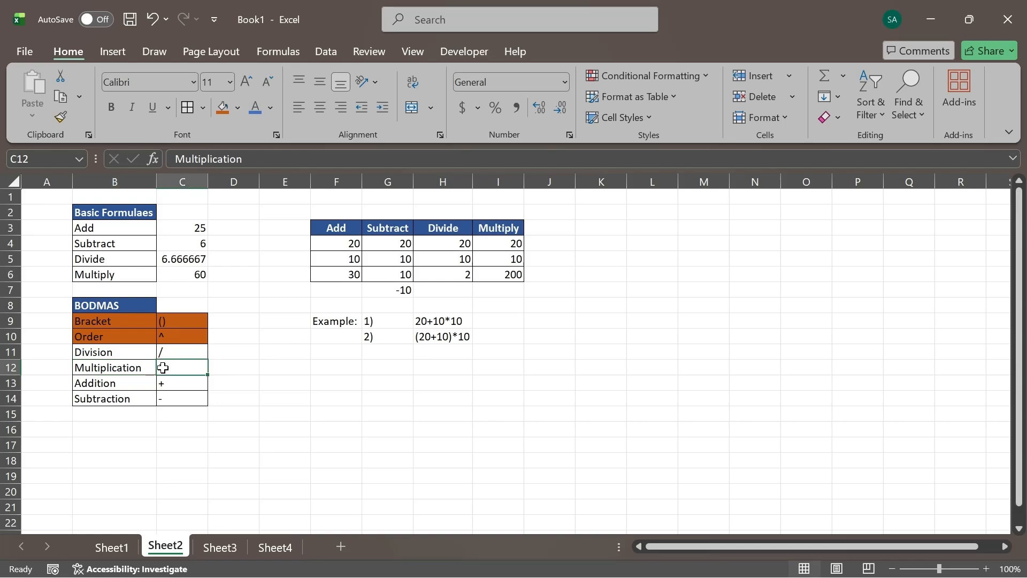
pyautogui.click(129, 382)
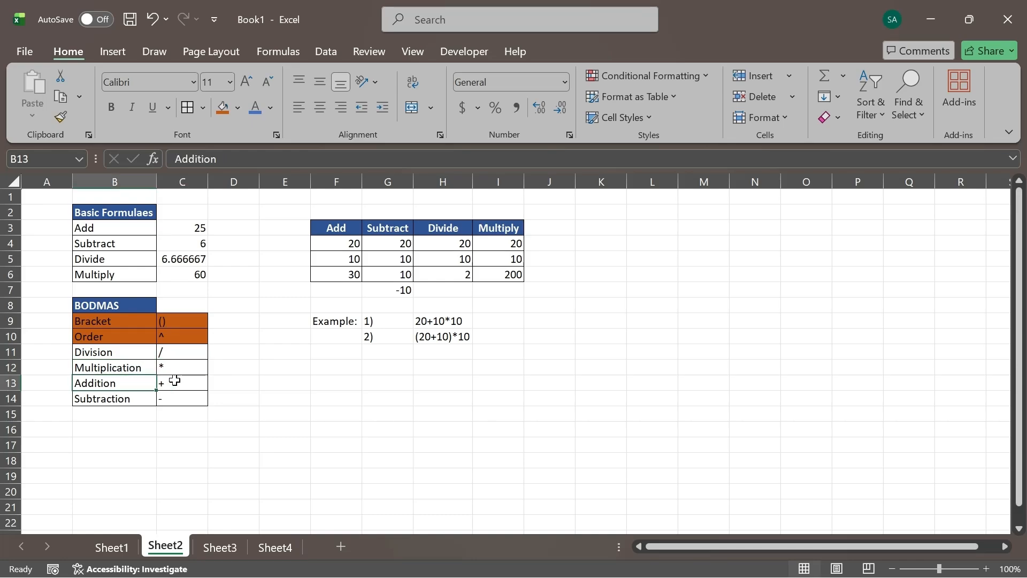
pyautogui.click(190, 384)
pyautogui.click(133, 399)
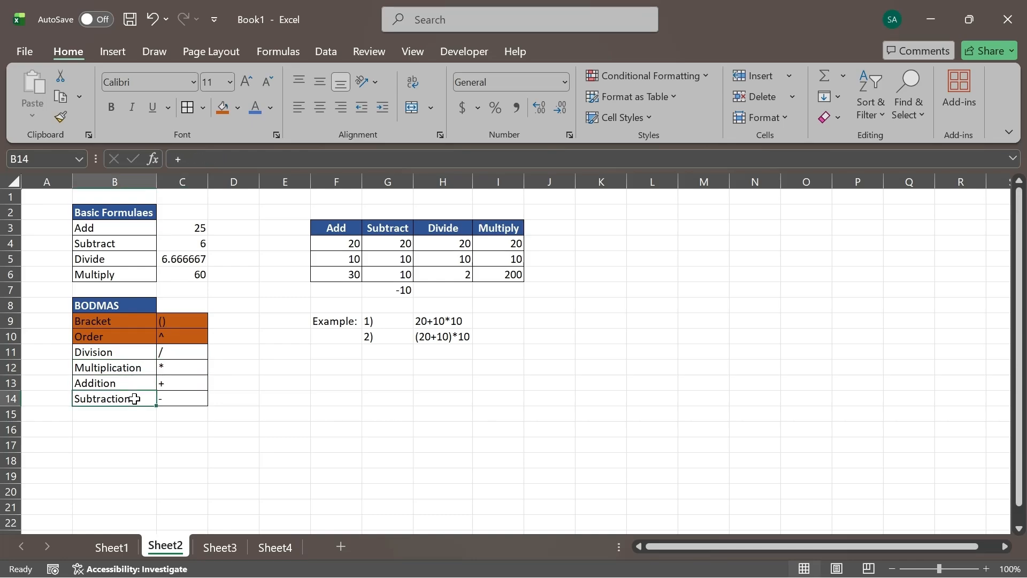
# - Remove the orange fill from the Bracket and Order rows (B9:C10) of the BODMAS table
pyautogui.click(189, 400)
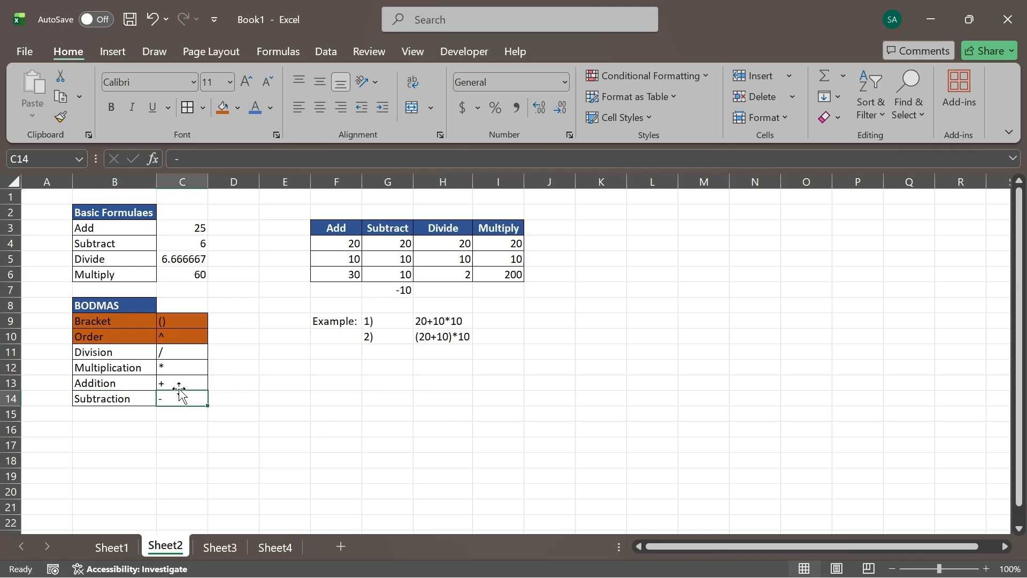
pyautogui.moveTo(140, 352); pyautogui.dragTo(177, 394)
pyautogui.moveTo(126, 321); pyautogui.dragTo(163, 330)
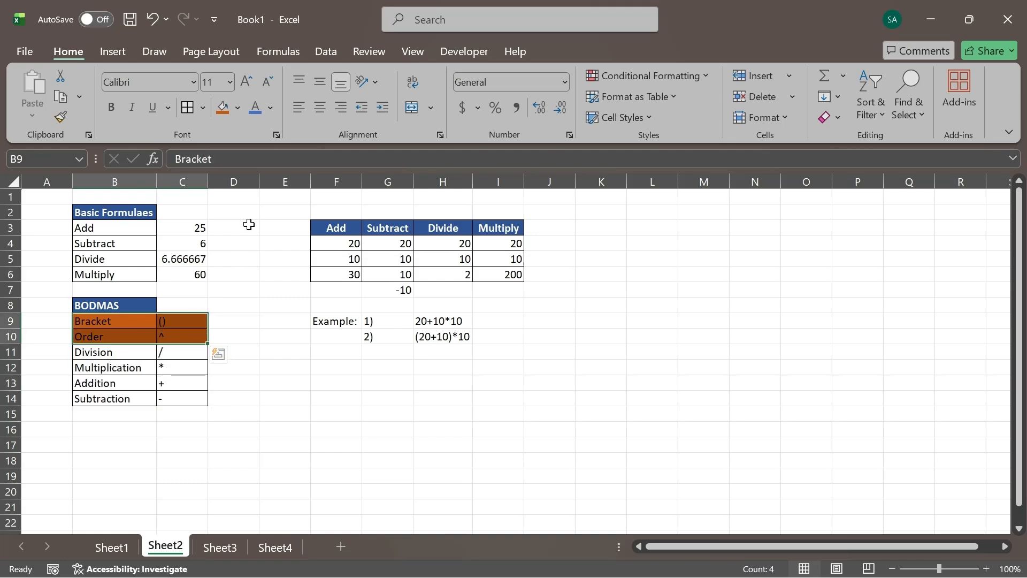
pyautogui.click(241, 109)
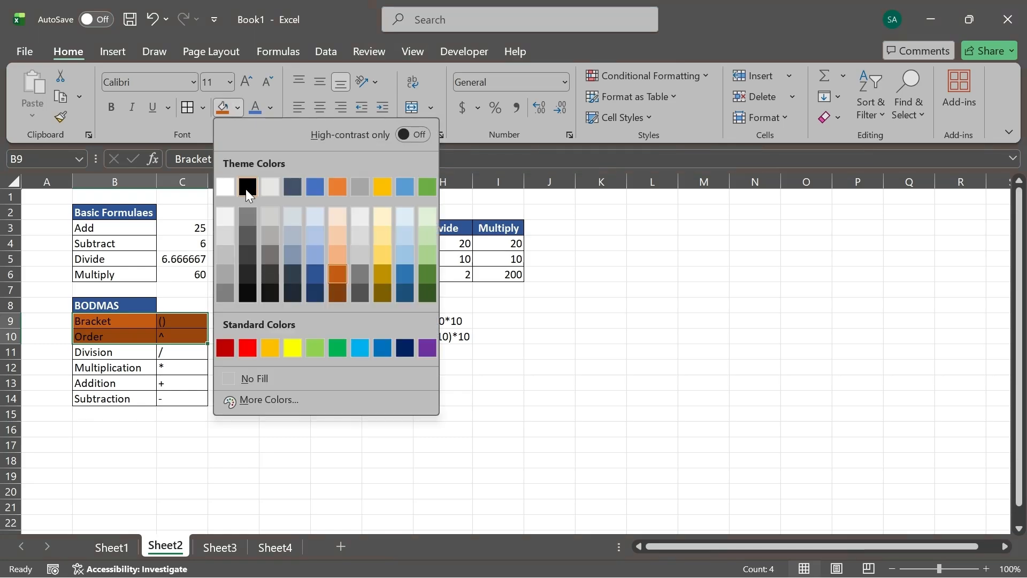
pyautogui.click(261, 383)
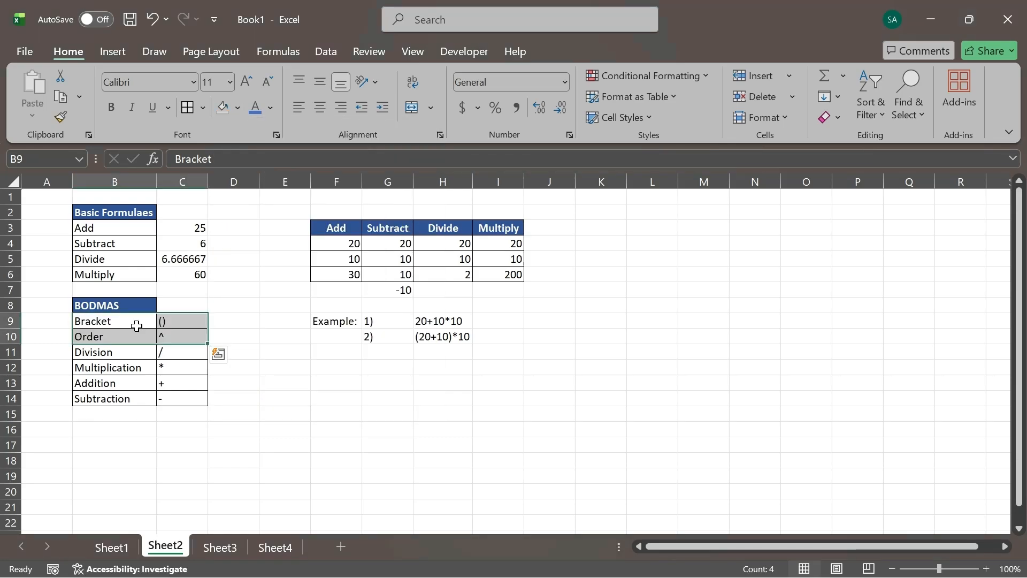
# - Review the BODMAS table from the bracket symbol and Order row down to the operator symbols in C11:C14
pyautogui.click(178, 323)
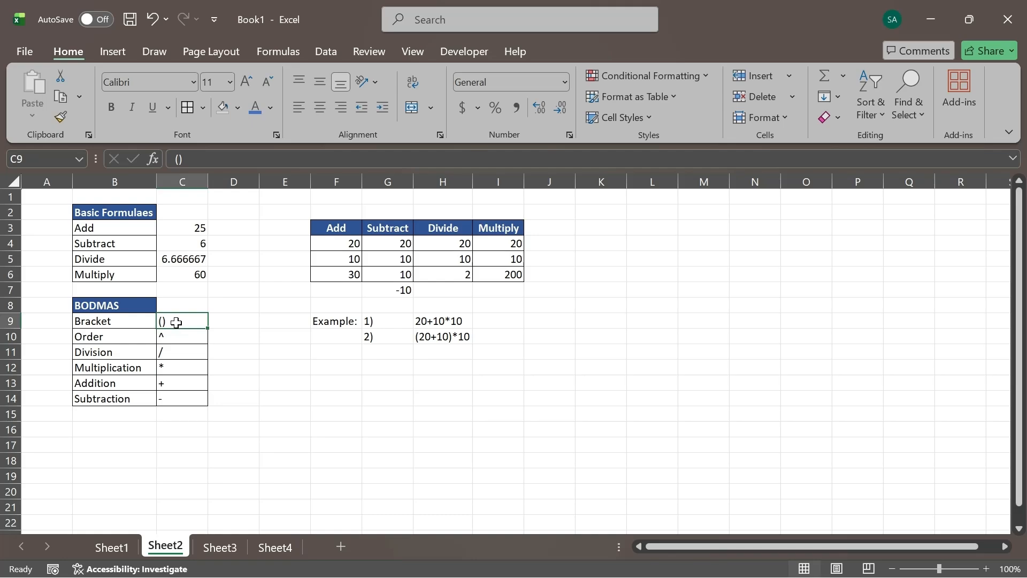
pyautogui.click(116, 304)
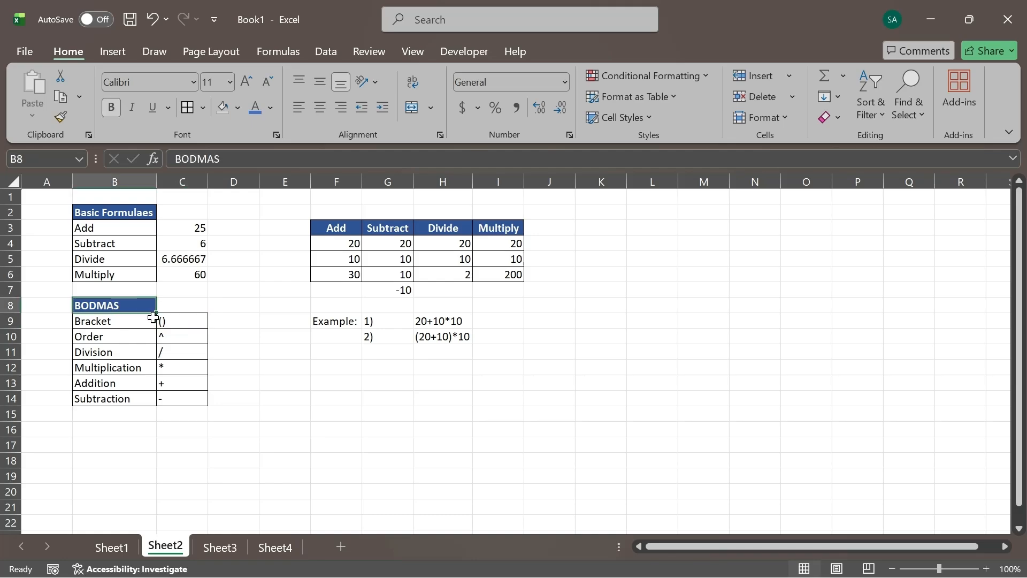
pyautogui.click(168, 322)
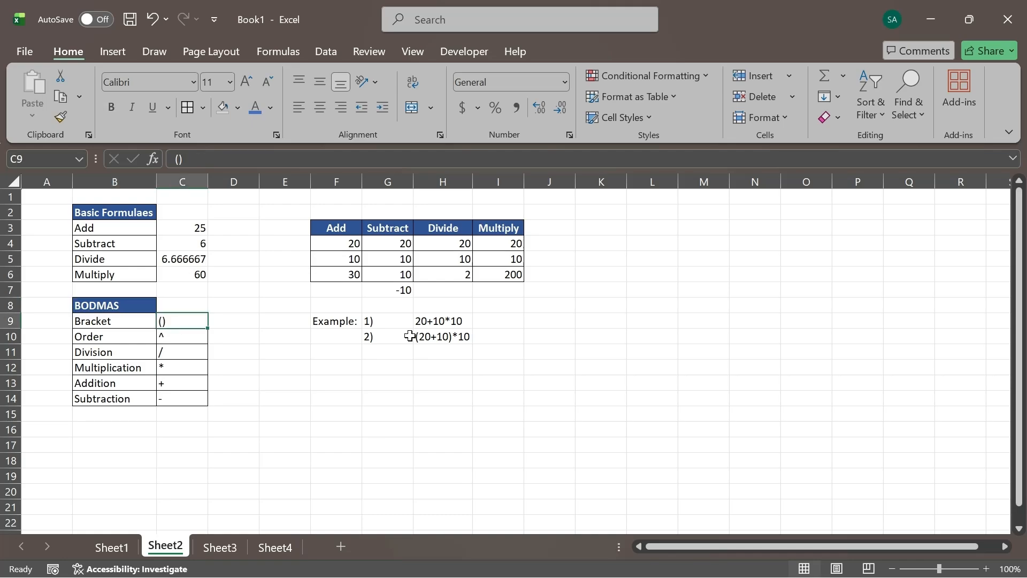
pyautogui.click(110, 336)
pyautogui.moveTo(182, 351); pyautogui.dragTo(191, 398)
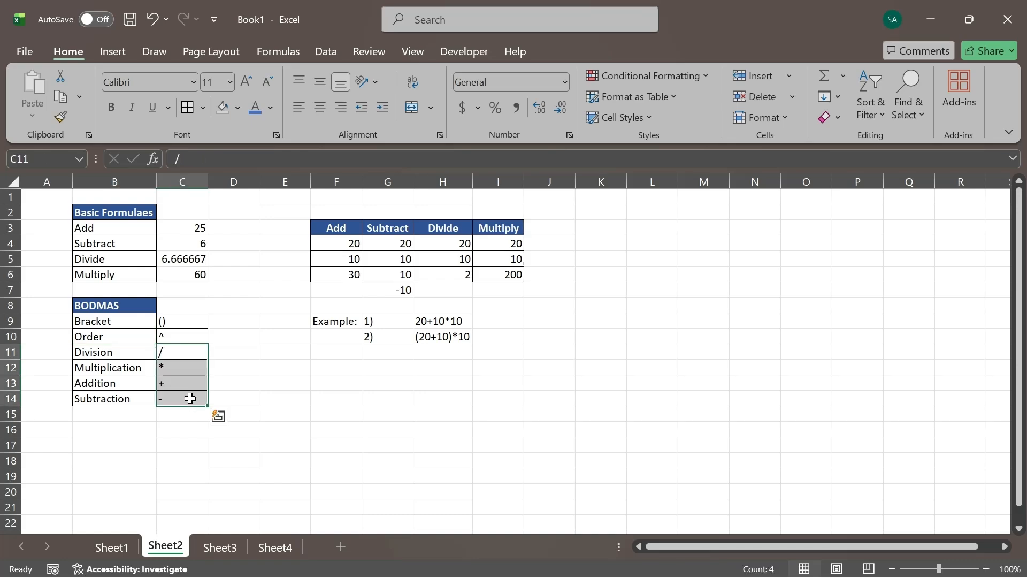
# - Compare the example expressions (20+10)*10 in H10 and 20+10*10 in H9, focusing on the bracketed part
pyautogui.doubleClick(455, 333)
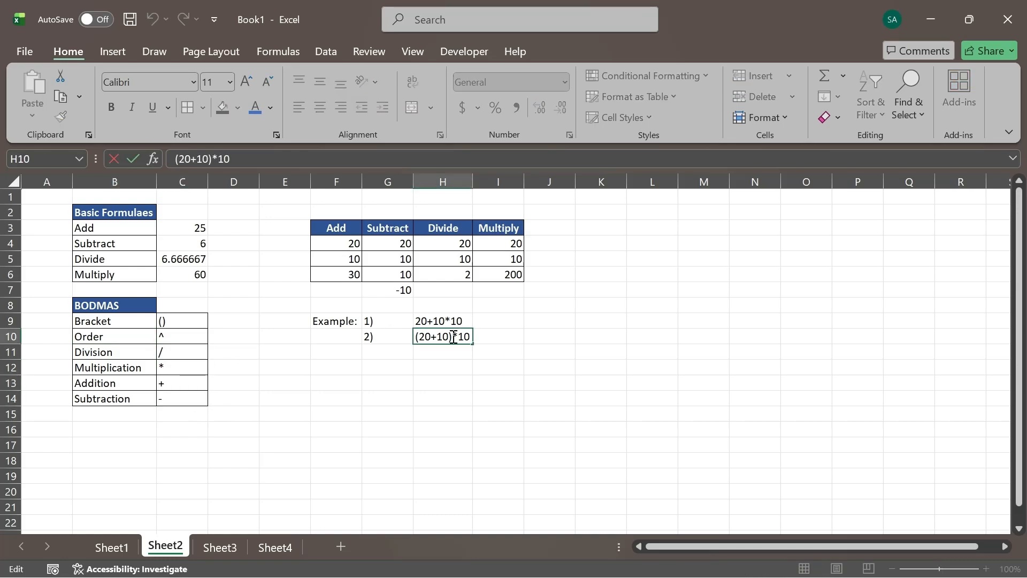
pyautogui.doubleClick(439, 337)
pyautogui.moveTo(438, 336); pyautogui.dragTo(416, 337)
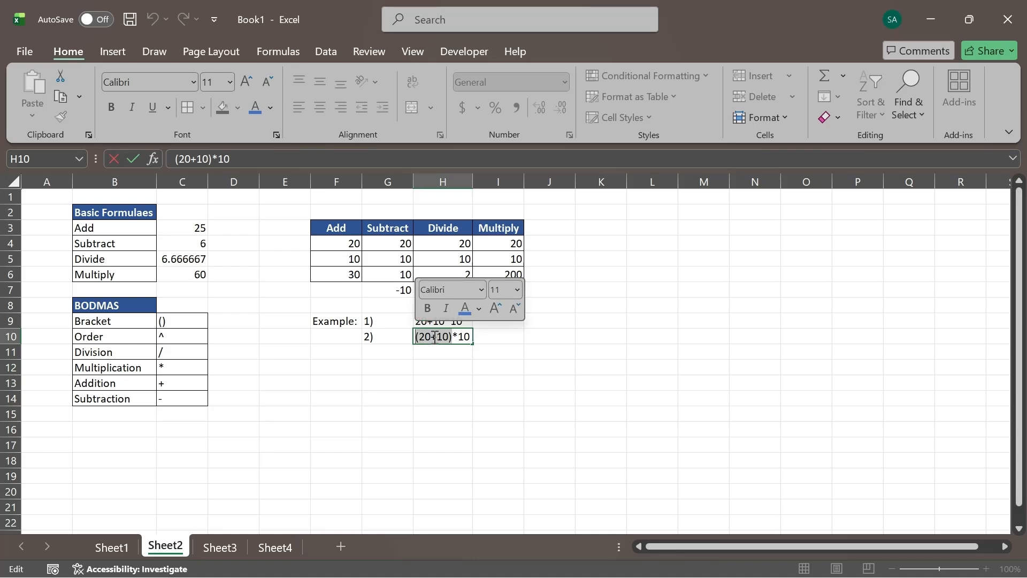
pyautogui.click(492, 338)
pyautogui.click(490, 322)
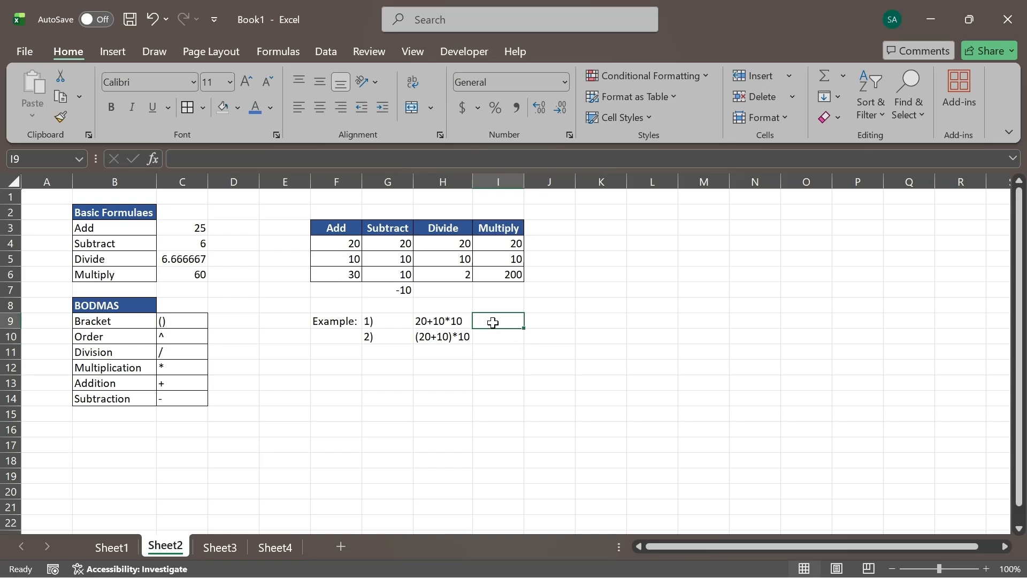
pyautogui.click(455, 322)
pyautogui.click(493, 321)
pyautogui.click(423, 318)
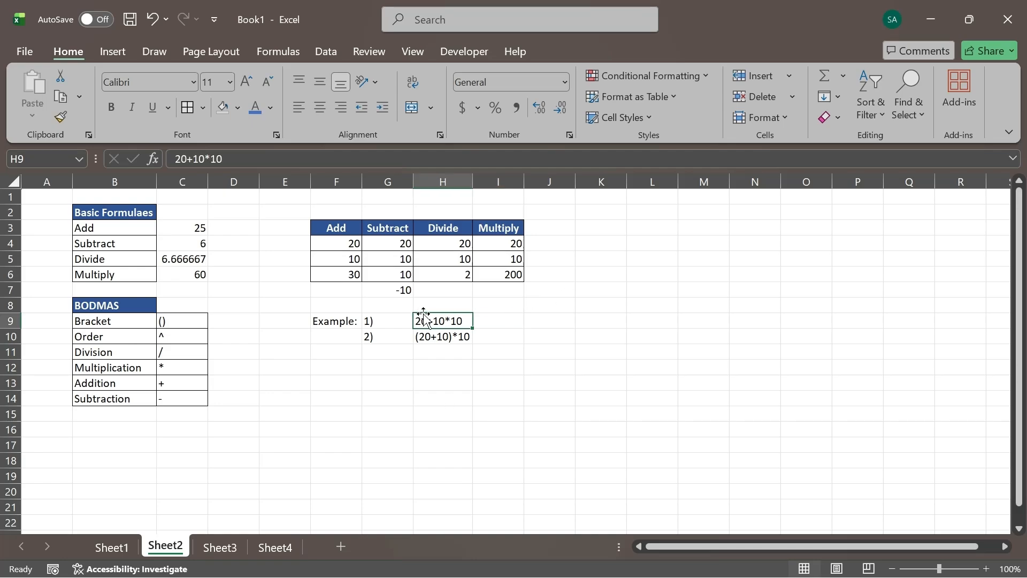
# - Calculate the first example in I9 with the formula =20+10*10 and check the formula
pyautogui.click(511, 318)
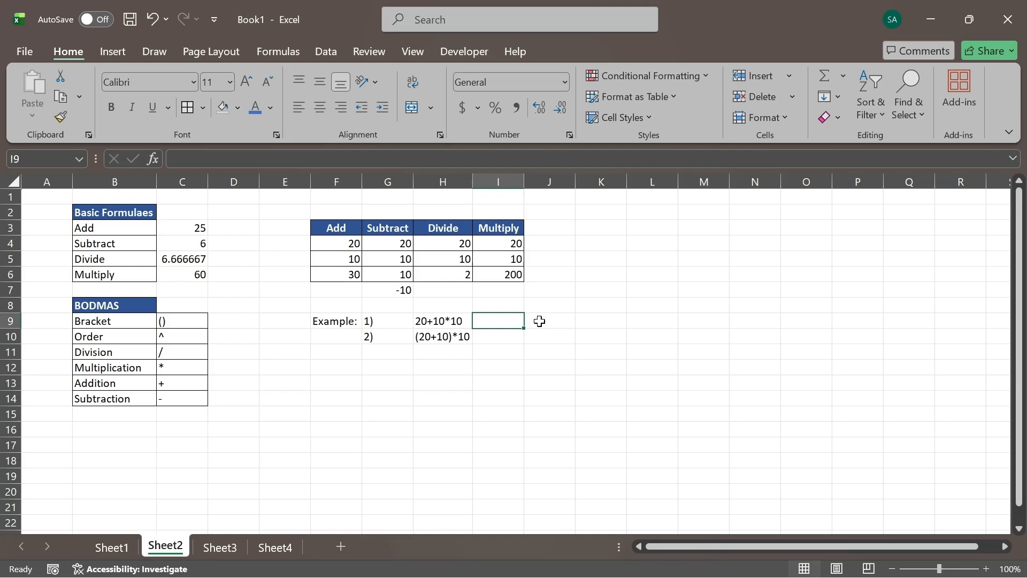
pyautogui.write('=')
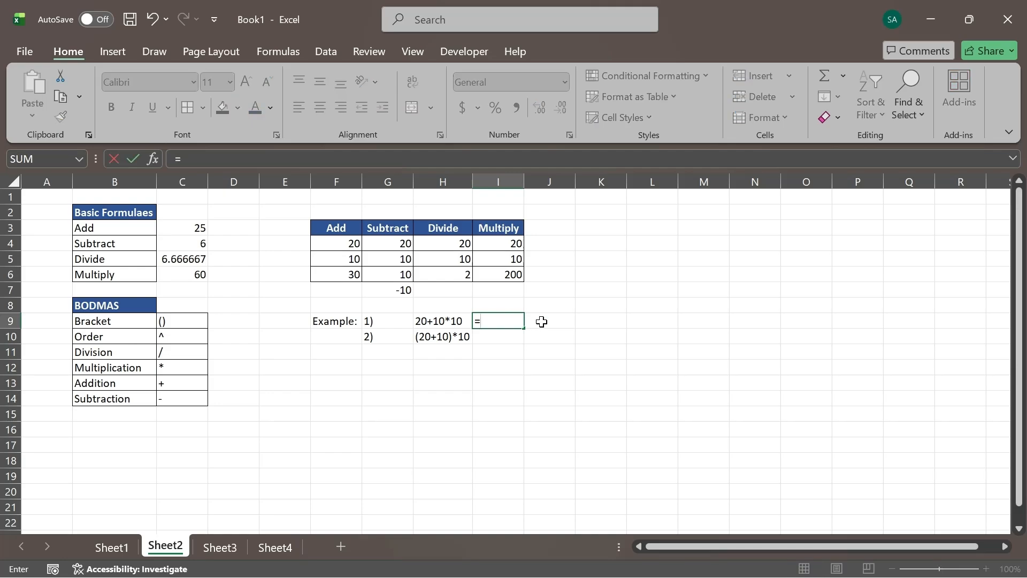
pyautogui.click(447, 322)
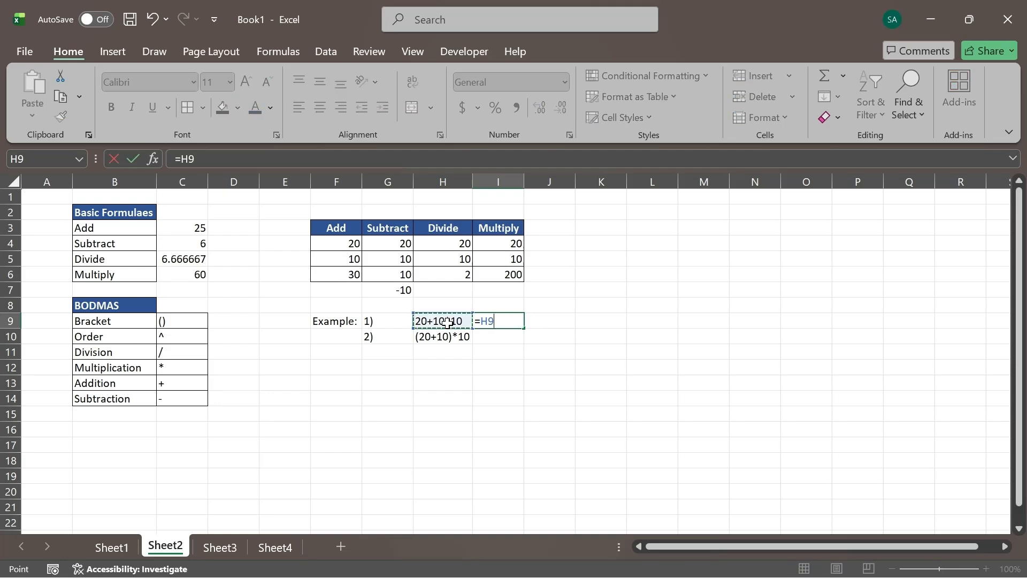
pyautogui.press('BackSpace')
pyautogui.press('BackSpace')
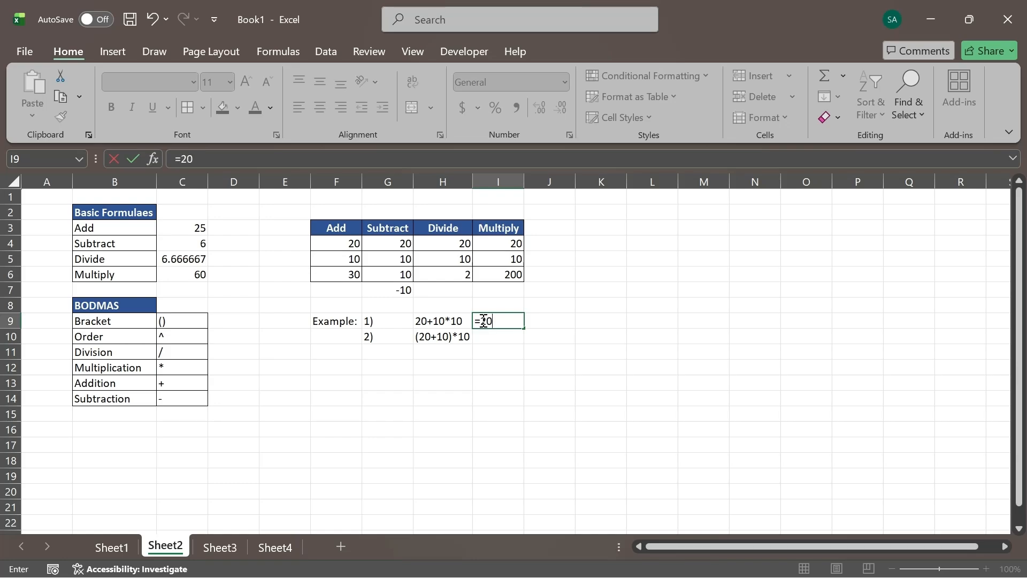
pyautogui.write('20+10*10')
pyautogui.moveTo(503, 321); pyautogui.dragTo(530, 318)
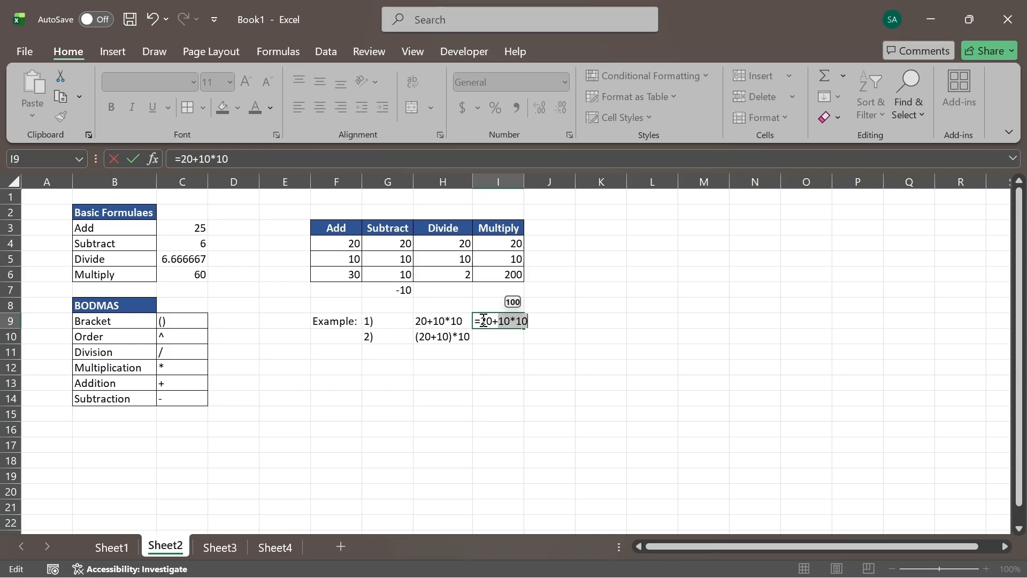
pyautogui.click(483, 321)
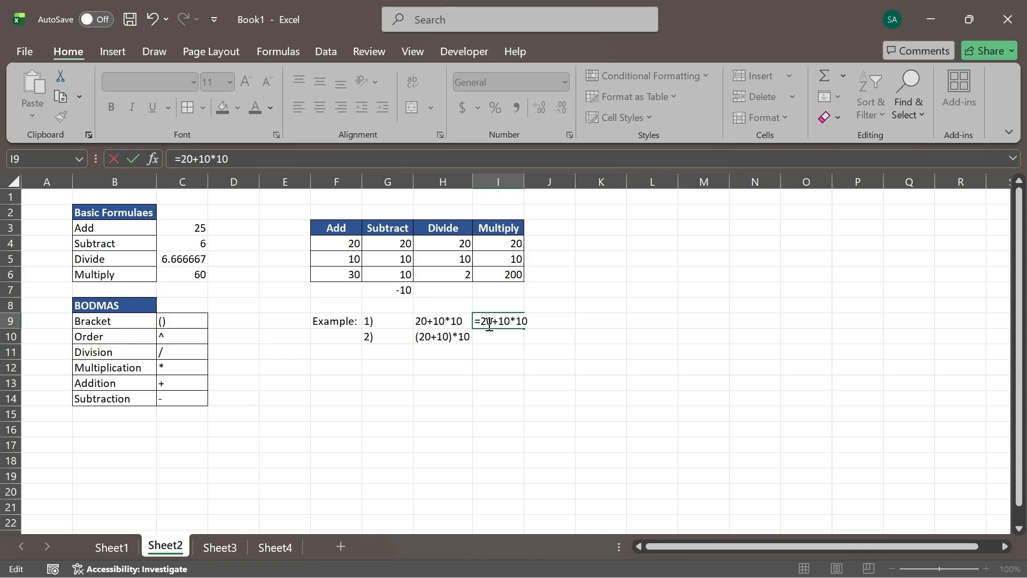
pyautogui.press('Return')
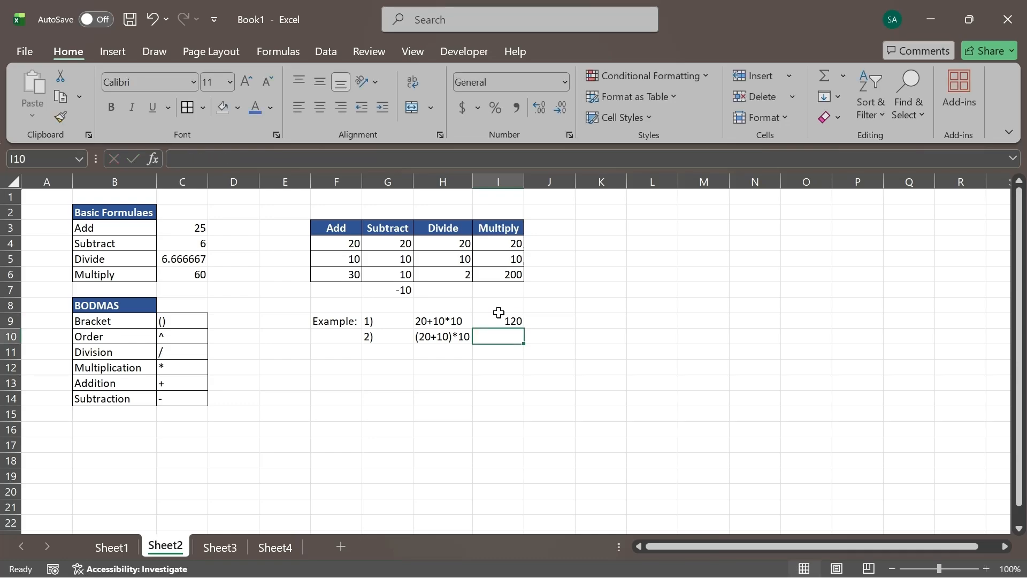
pyautogui.click(499, 322)
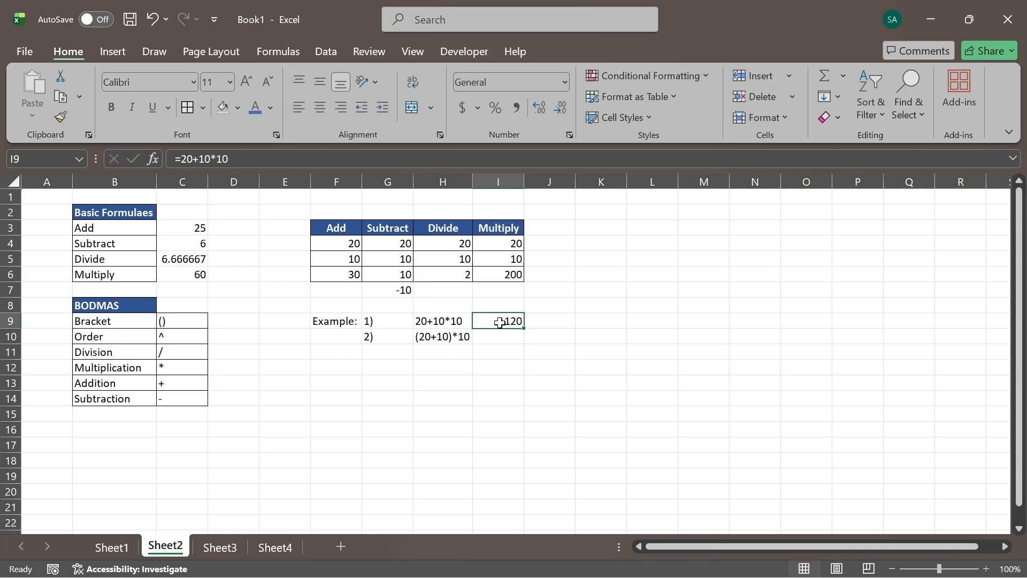
# - Calculate the second example in I10 with the formula =(20+10)*10 and check the formula
pyautogui.click(499, 334)
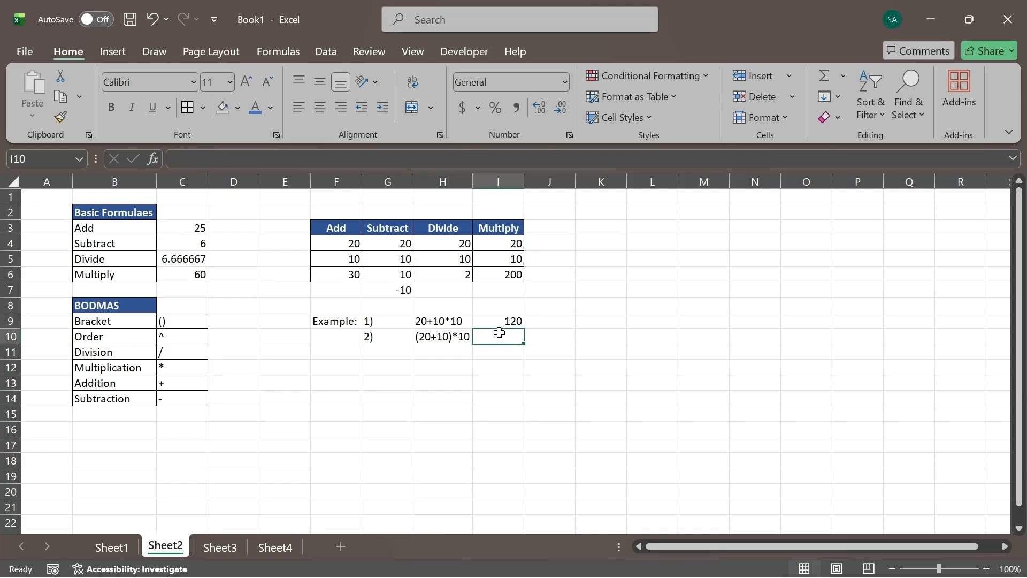
pyautogui.write('=')
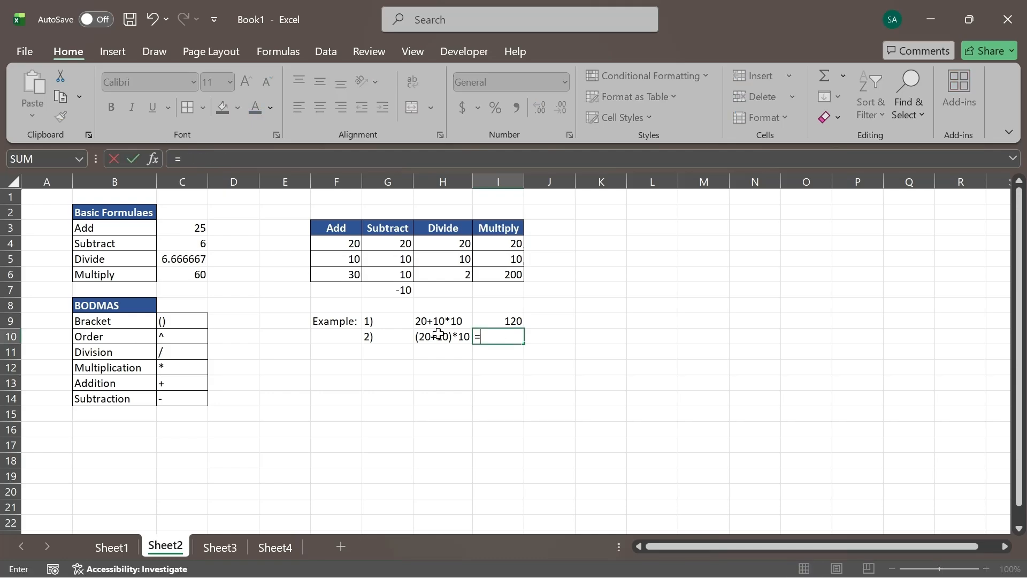
pyautogui.write('(20+')
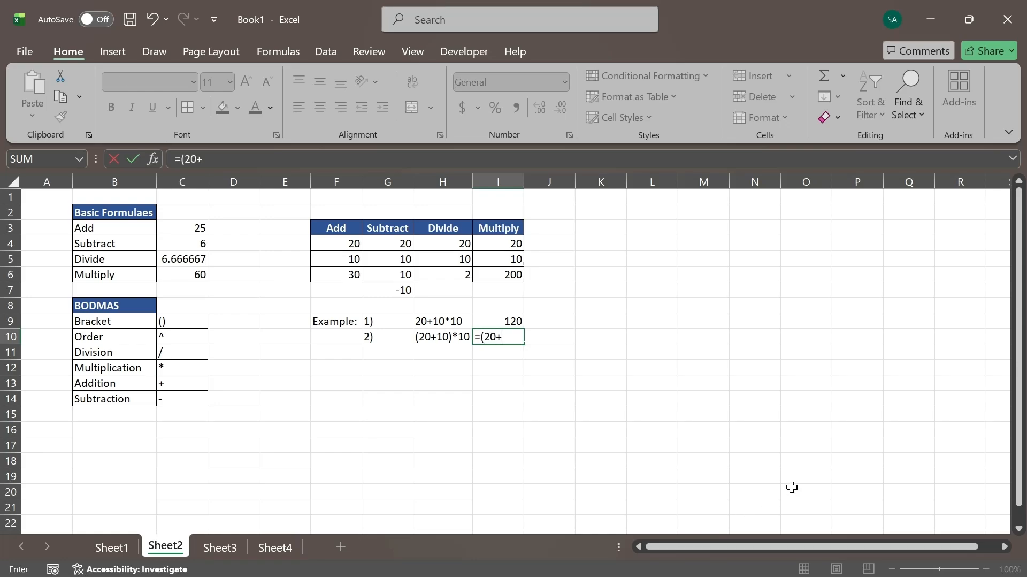
pyautogui.write('10')
pyautogui.write('*10')
pyautogui.press('Return')
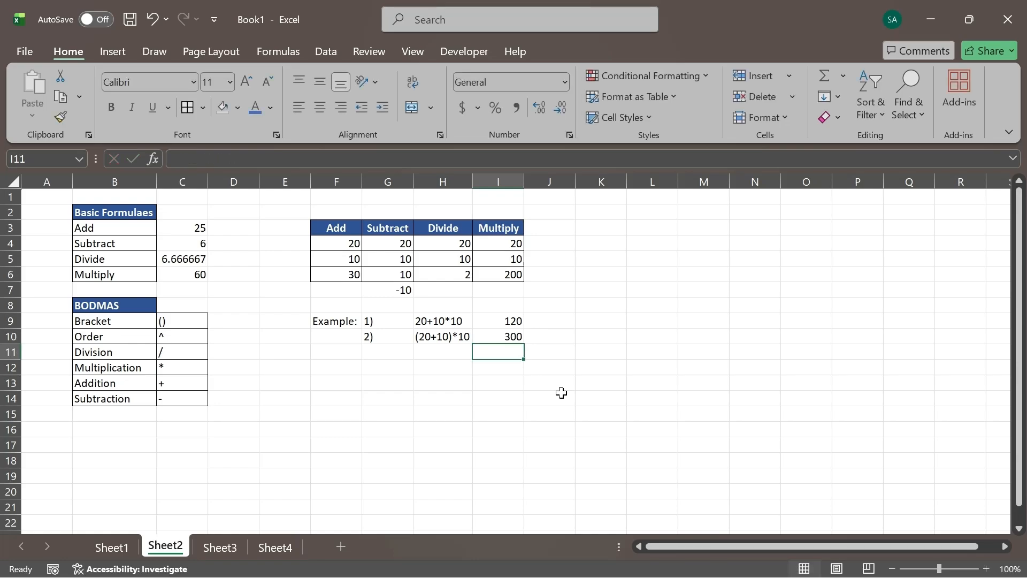
pyautogui.click(488, 335)
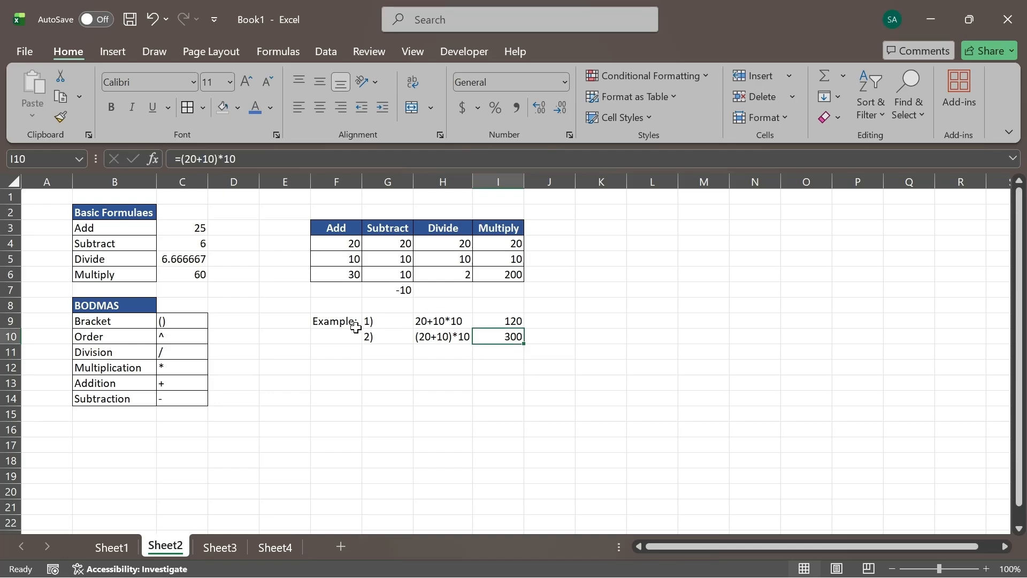
# - Add cell borders around the numbered examples and their results in G9:I10 and the Example: label in F9
pyautogui.moveTo(371, 323); pyautogui.dragTo(513, 325)
pyautogui.click(193, 107)
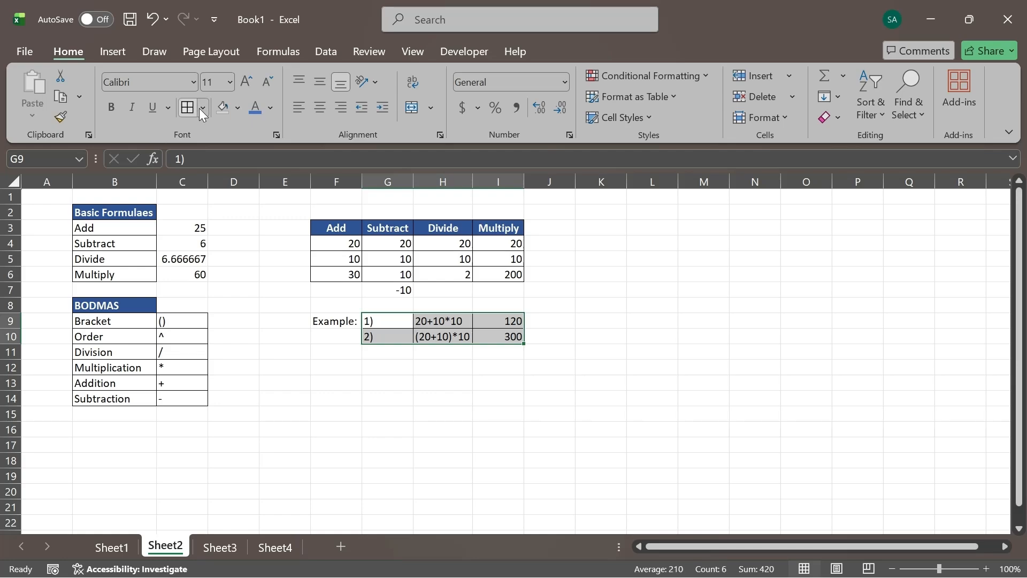
pyautogui.click(345, 322)
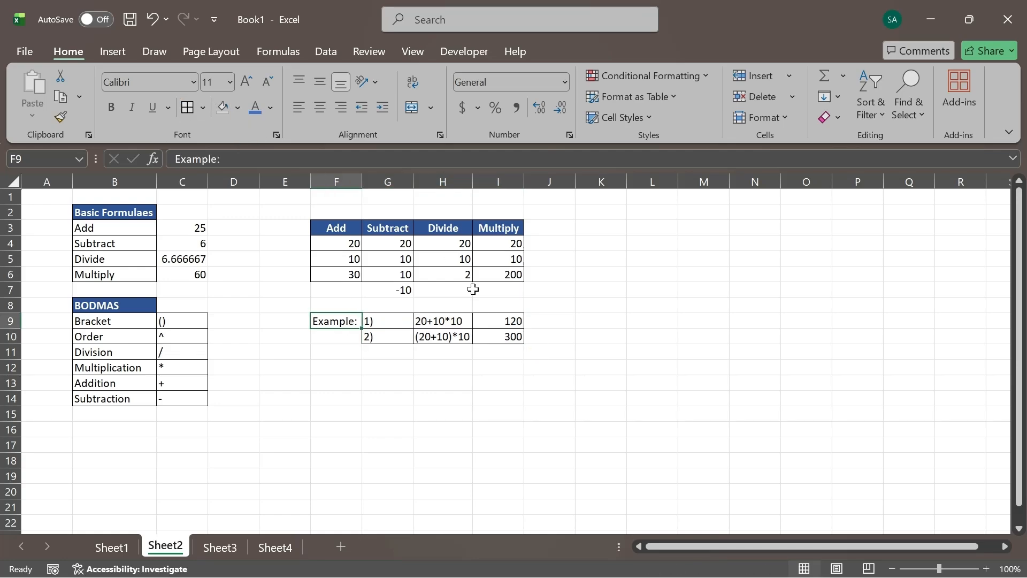
pyautogui.click(430, 322)
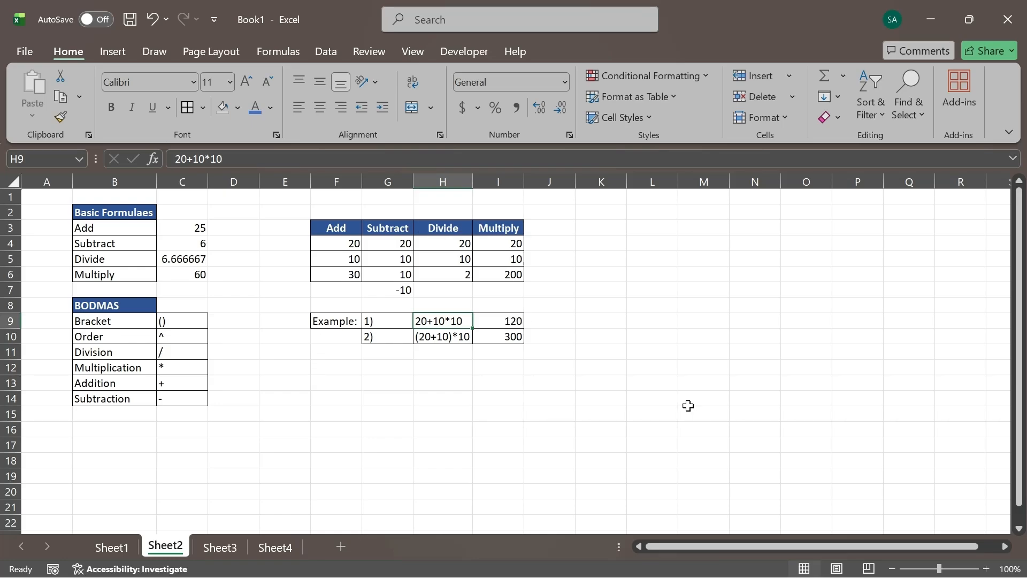
pyautogui.click(694, 567)
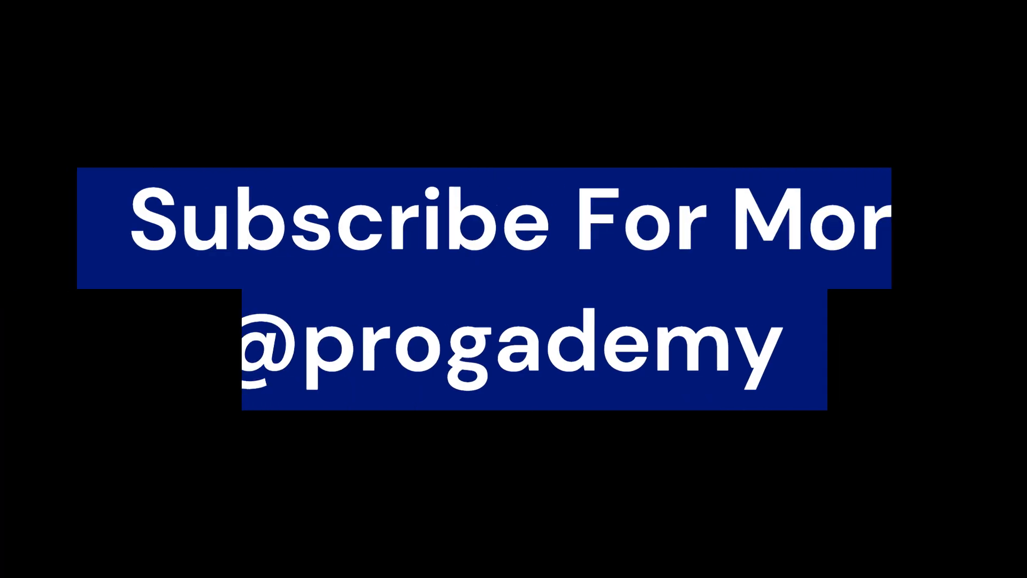